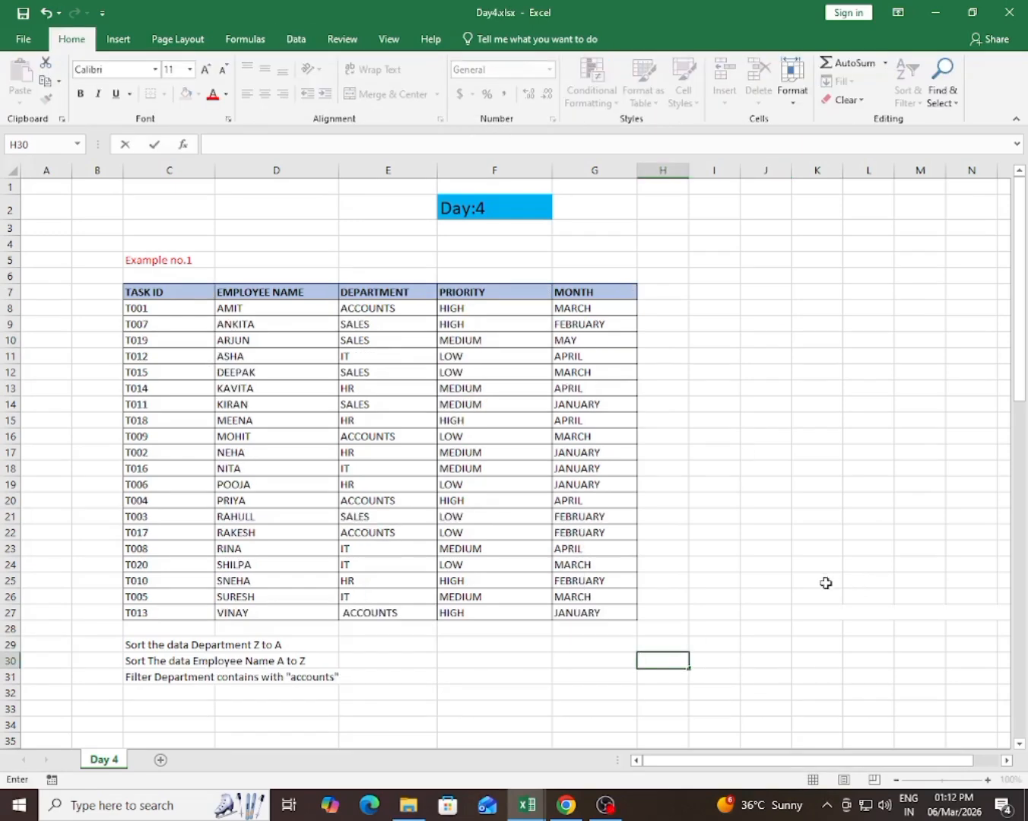
{"action": "left_click", "coordinate": [788, 537]}
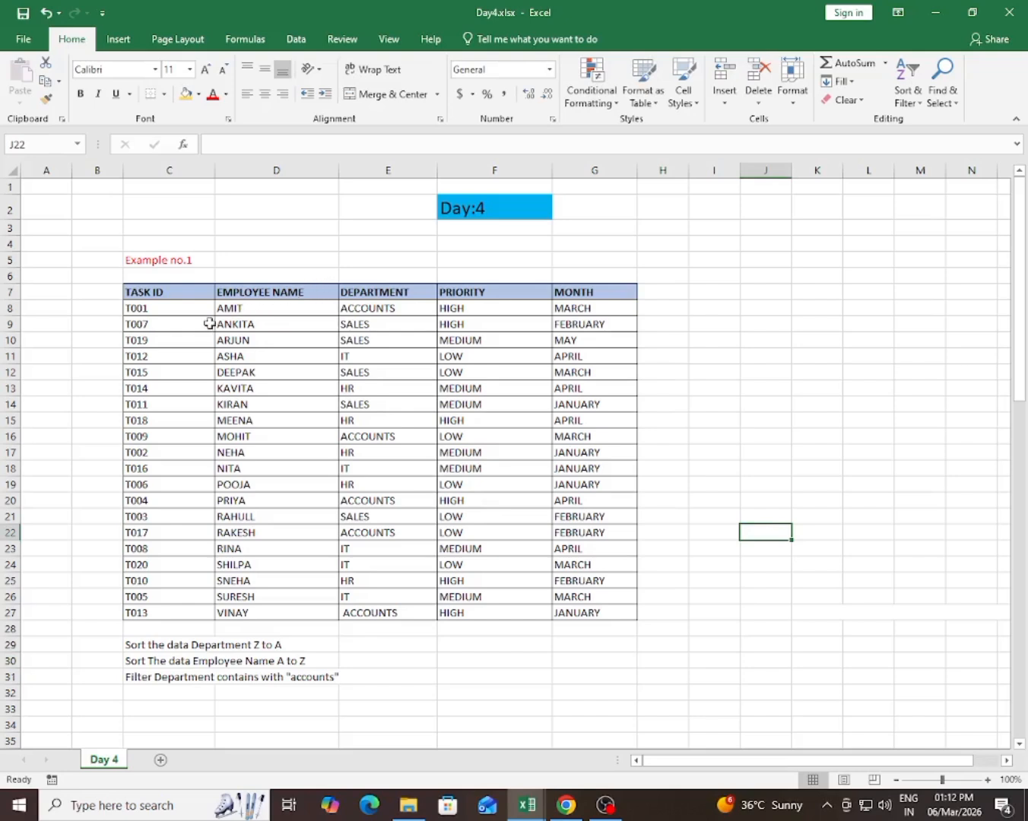
{"action": "left_click_drag", "start_coordinate": [164, 293], "coordinate": [170, 502]}
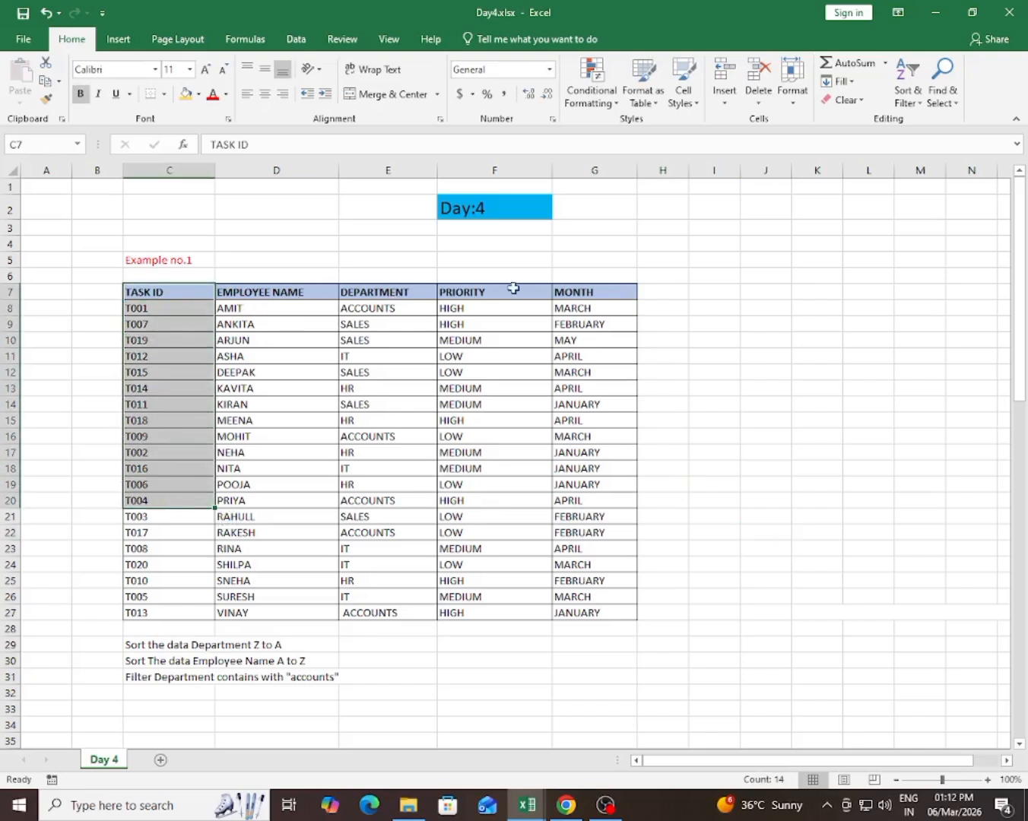
{"action": "left_click", "coordinate": [142, 645]}
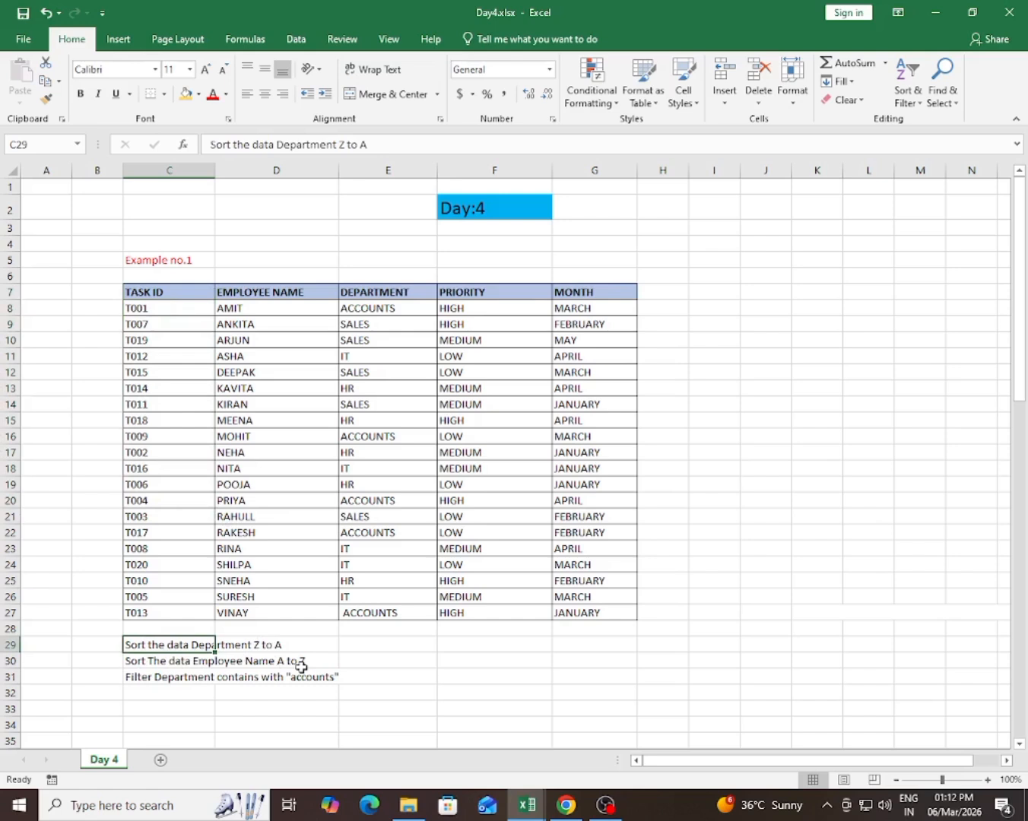
Sort the table by the Department column from Z to A, expanding the selection to include the neighbouring columns
{"action": "left_click", "coordinate": [382, 306]}
{"action": "left_click_drag", "start_coordinate": [380, 339], "coordinate": [395, 612]}
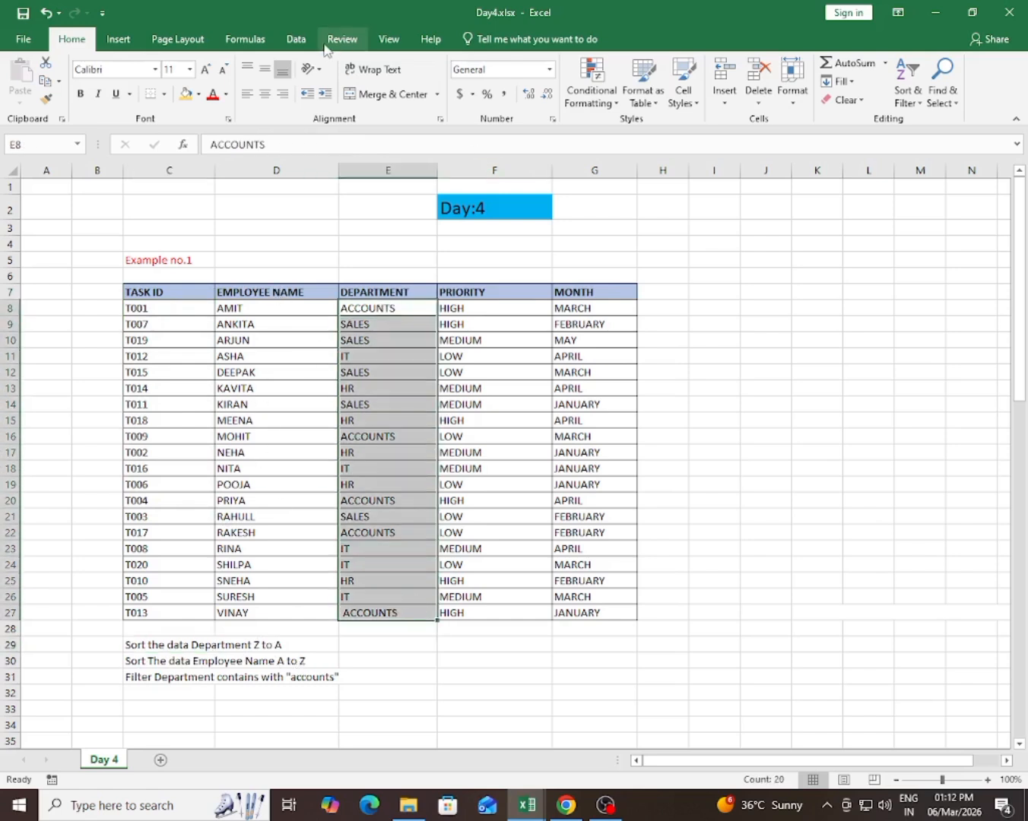
{"action": "left_click", "coordinate": [296, 39]}
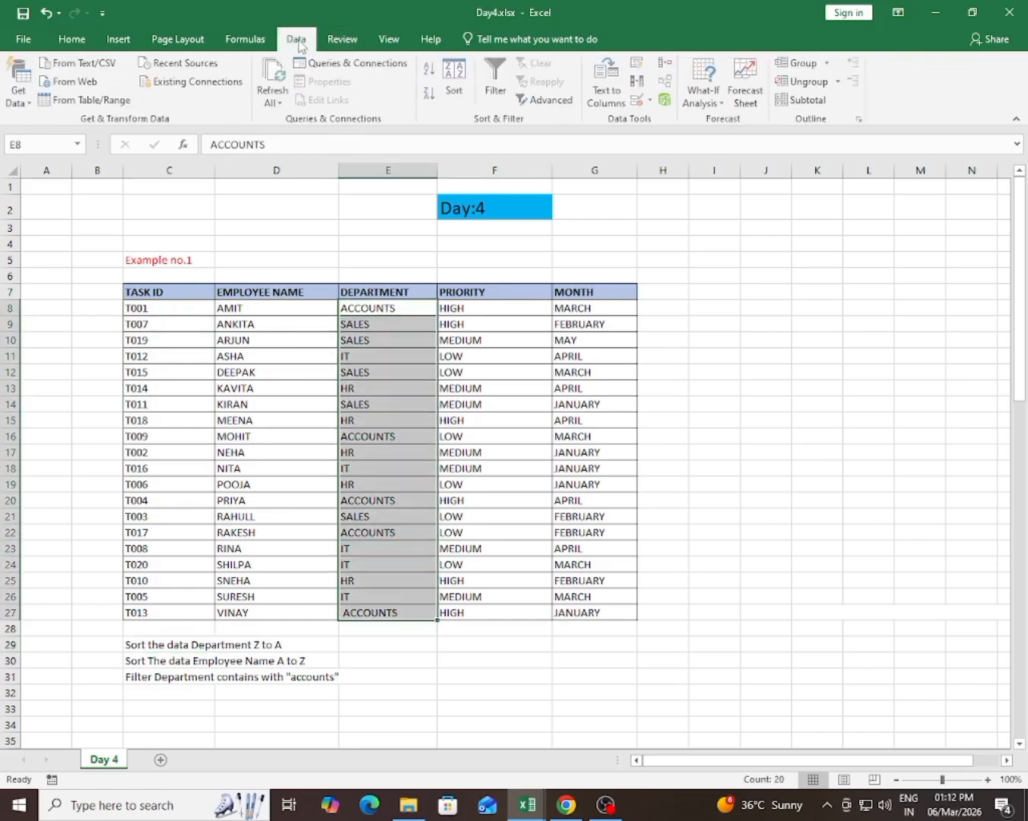
{"action": "left_click", "coordinate": [431, 75]}
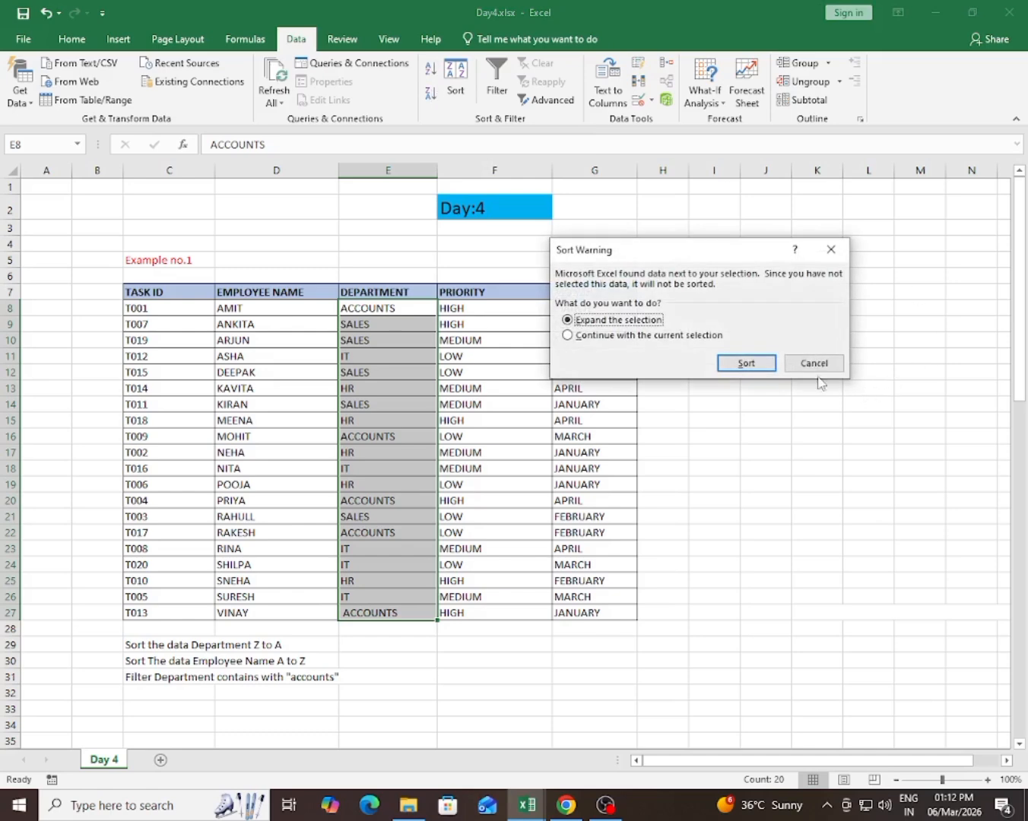
{"action": "left_click", "coordinate": [754, 368]}
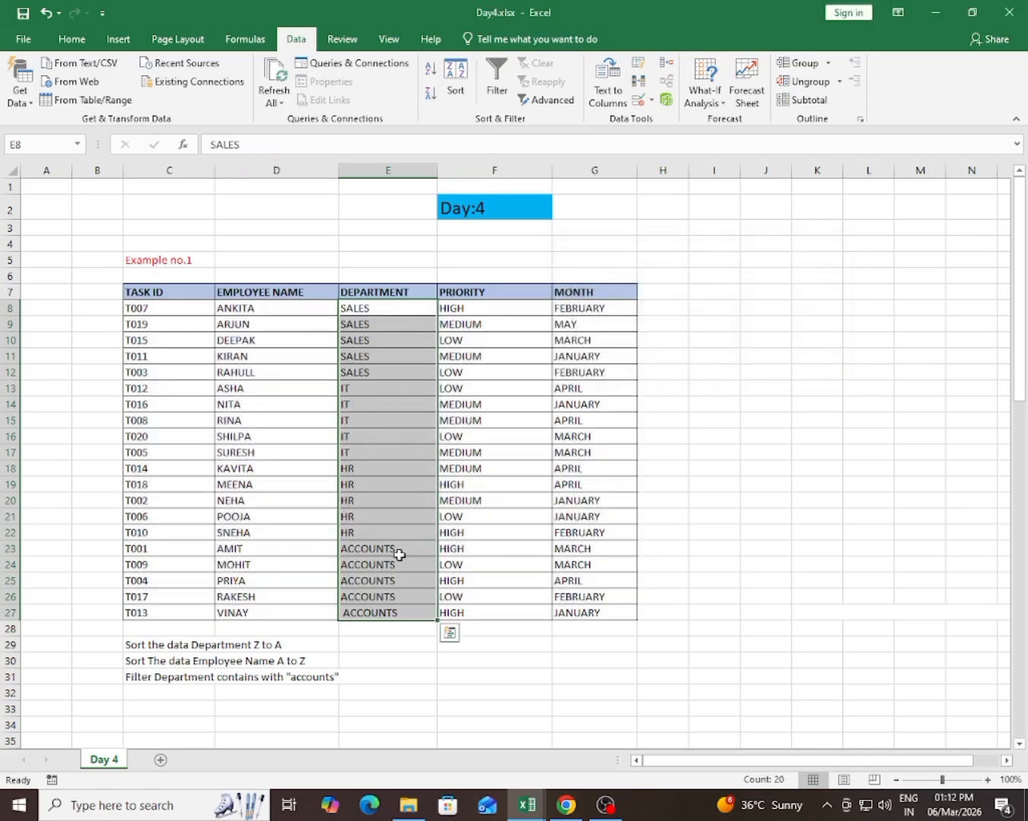
Sort the table by the Employee Name column from A to Z with the selection expanded, and check the Department order
{"action": "left_click_drag", "start_coordinate": [249, 311], "coordinate": [270, 612]}
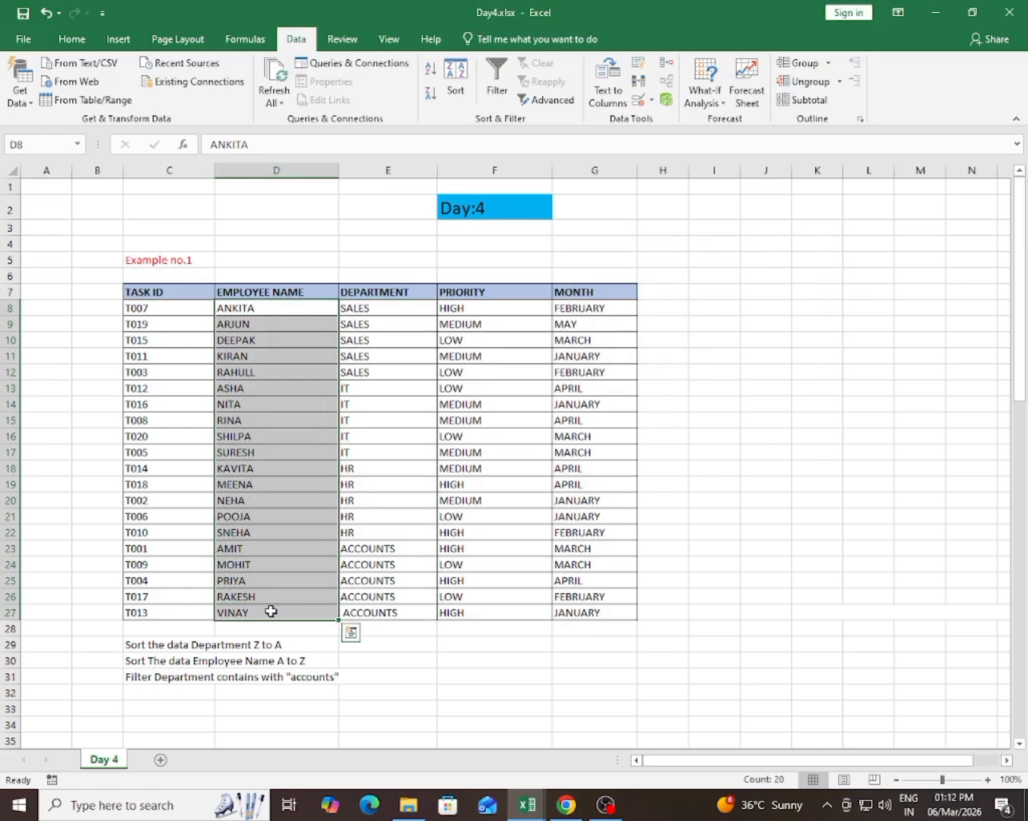
{"action": "left_click", "coordinate": [428, 73]}
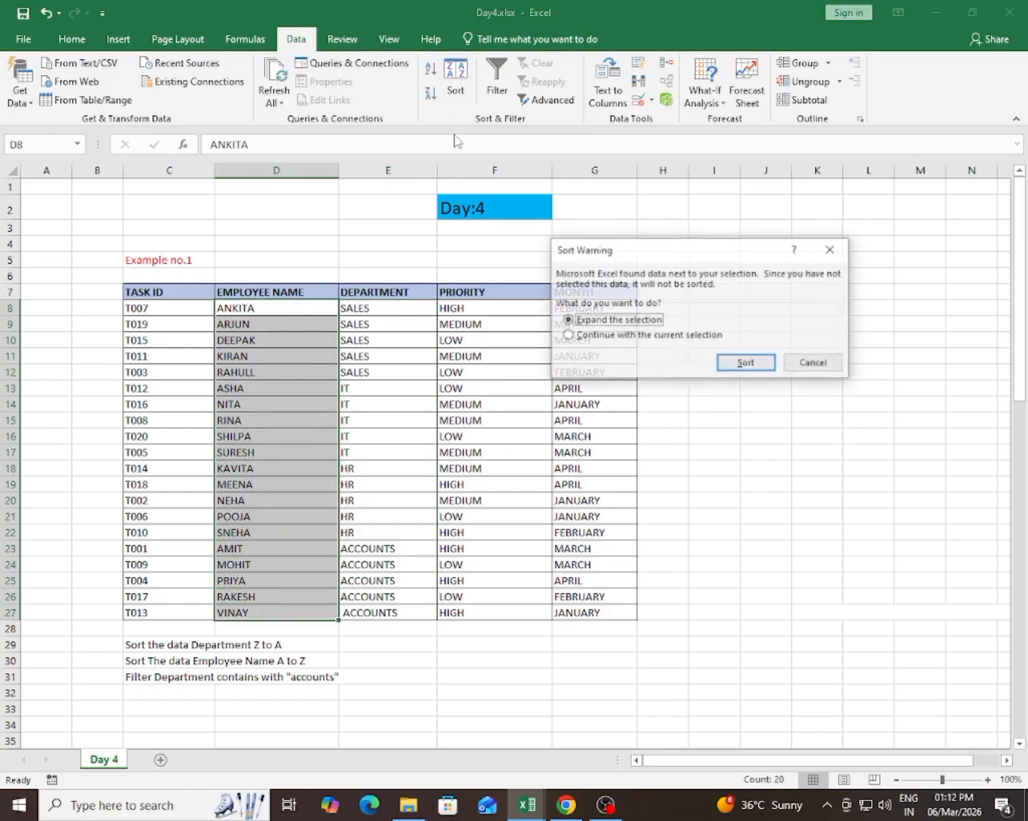
{"action": "left_click", "coordinate": [735, 365]}
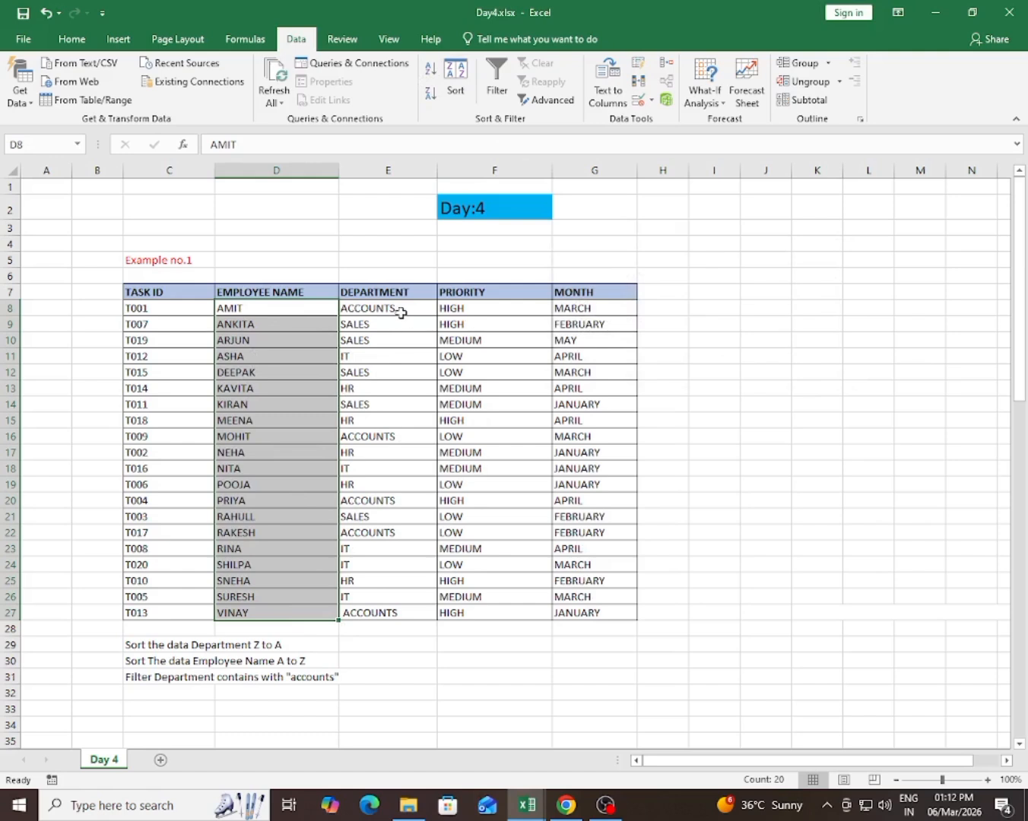
{"action": "left_click_drag", "start_coordinate": [396, 307], "coordinate": [408, 561]}
{"action": "left_click", "coordinate": [402, 548]}
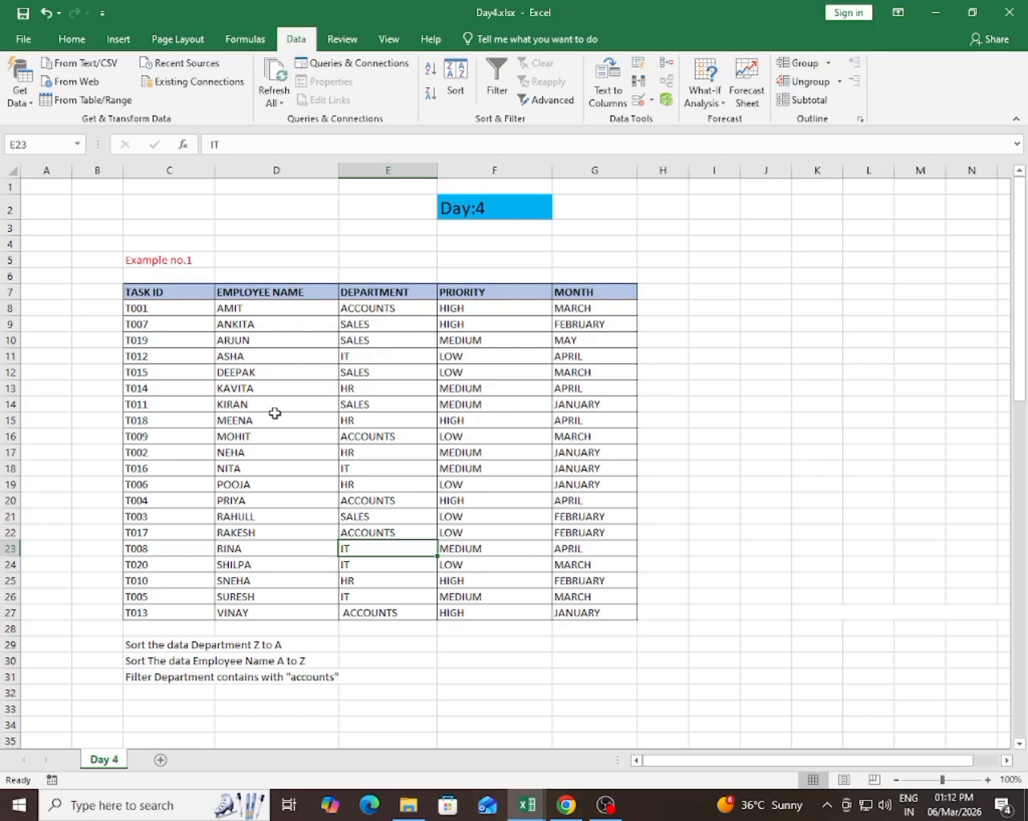
Undo the separate Employee Name and Department sorts
{"action": "left_click", "coordinate": [46, 14]}
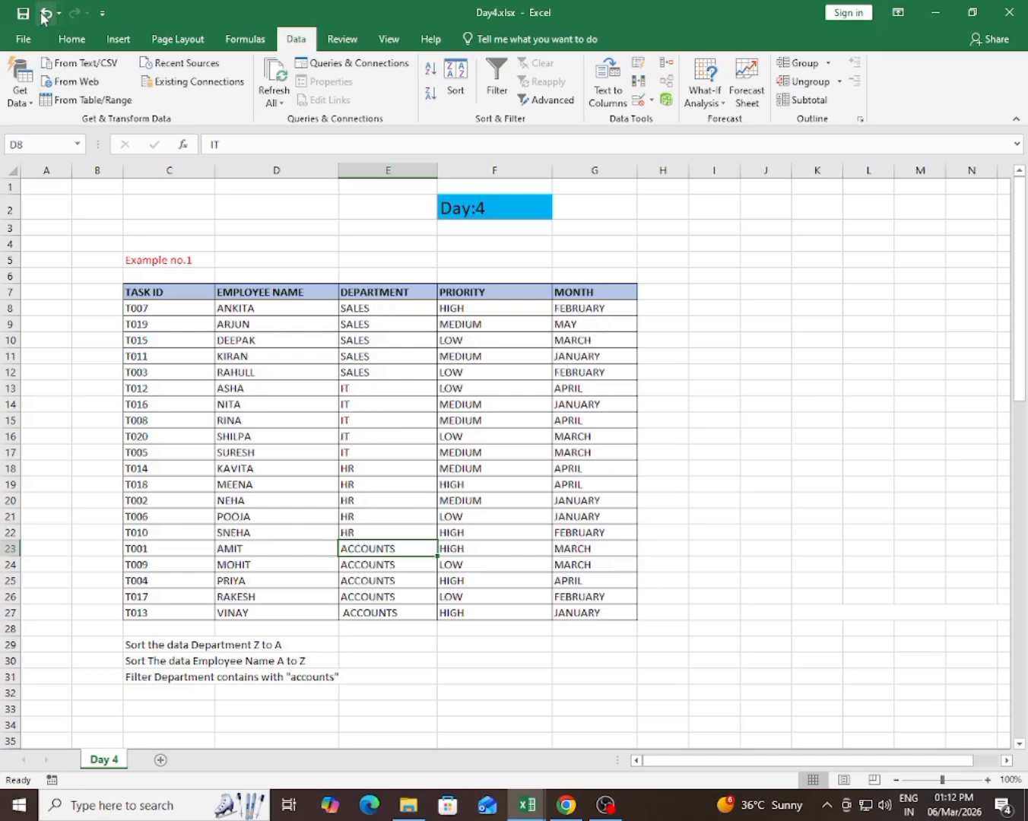
{"action": "left_click", "coordinate": [46, 13]}
{"action": "left_click", "coordinate": [46, 14]}
{"action": "left_click", "coordinate": [46, 14]}
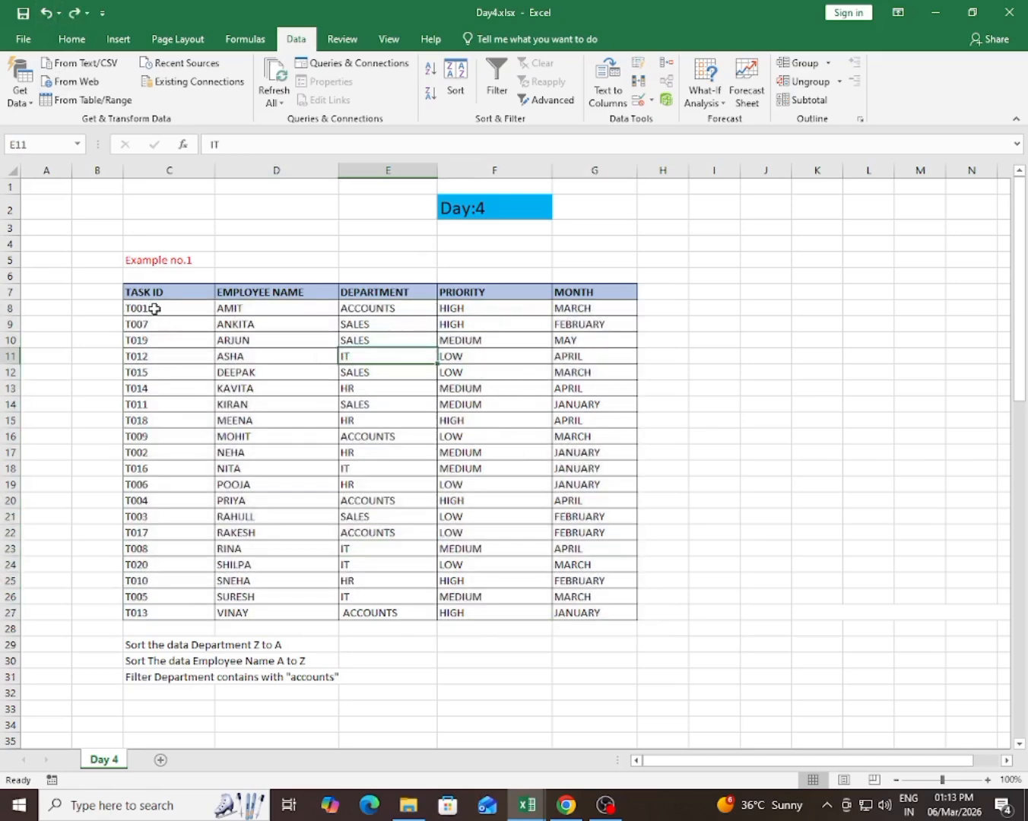
Start a custom sort on the whole table including headers, with Department on cell values, Z to A, as the first level
{"action": "left_click_drag", "start_coordinate": [151, 292], "coordinate": [608, 614]}
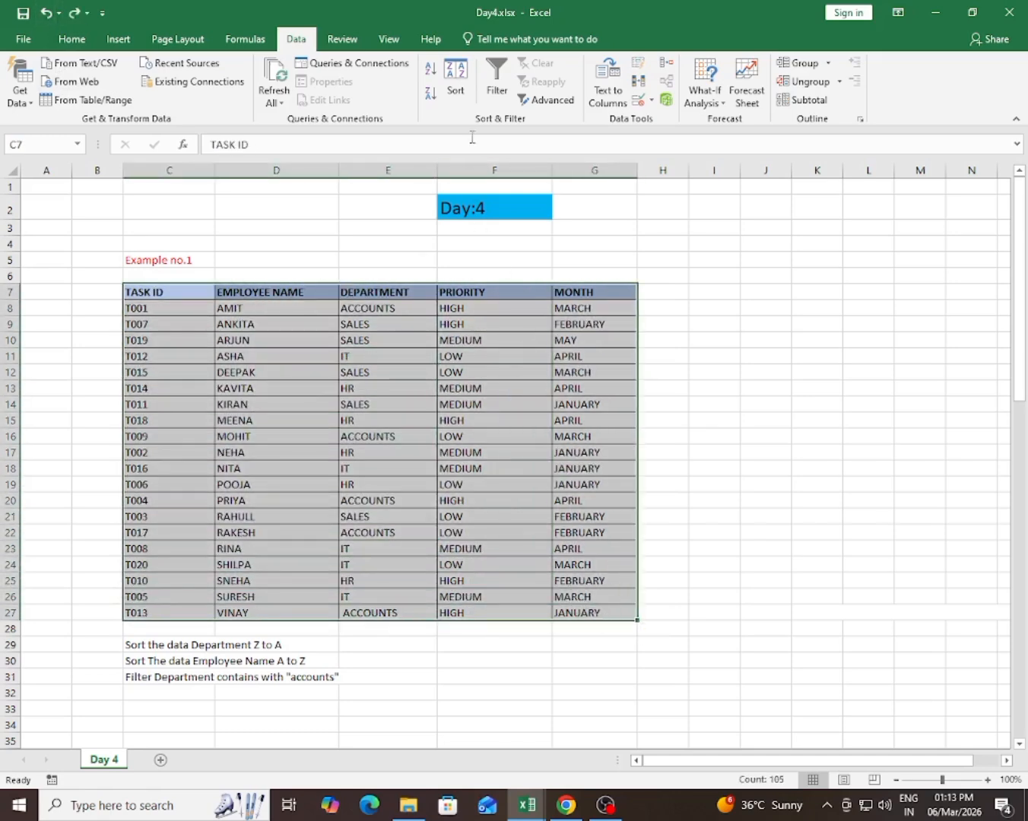
{"action": "left_click", "coordinate": [456, 84]}
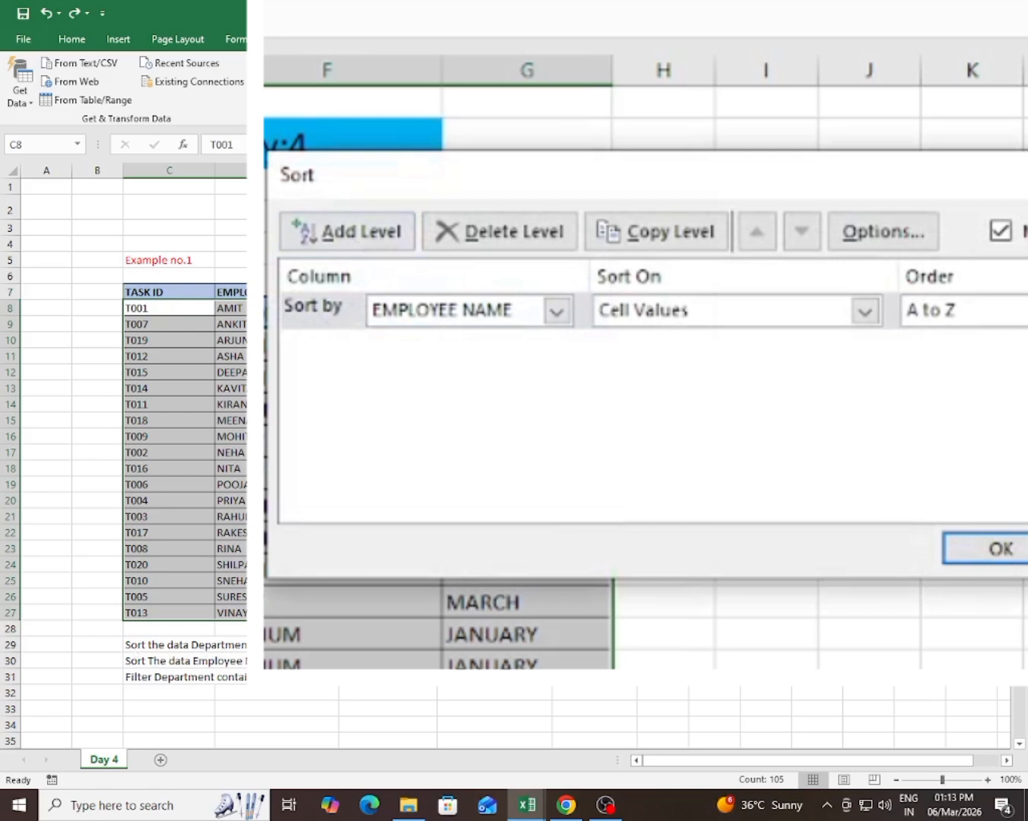
{"action": "left_click", "coordinate": [462, 311]}
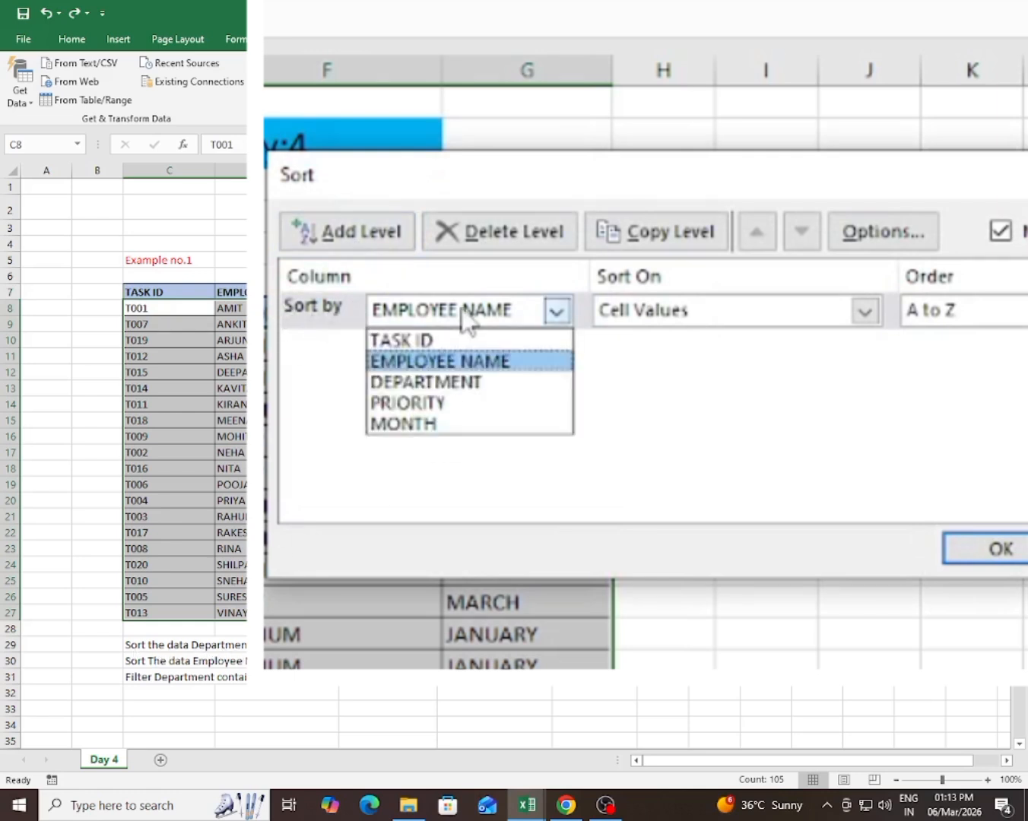
{"action": "left_click", "coordinate": [445, 379]}
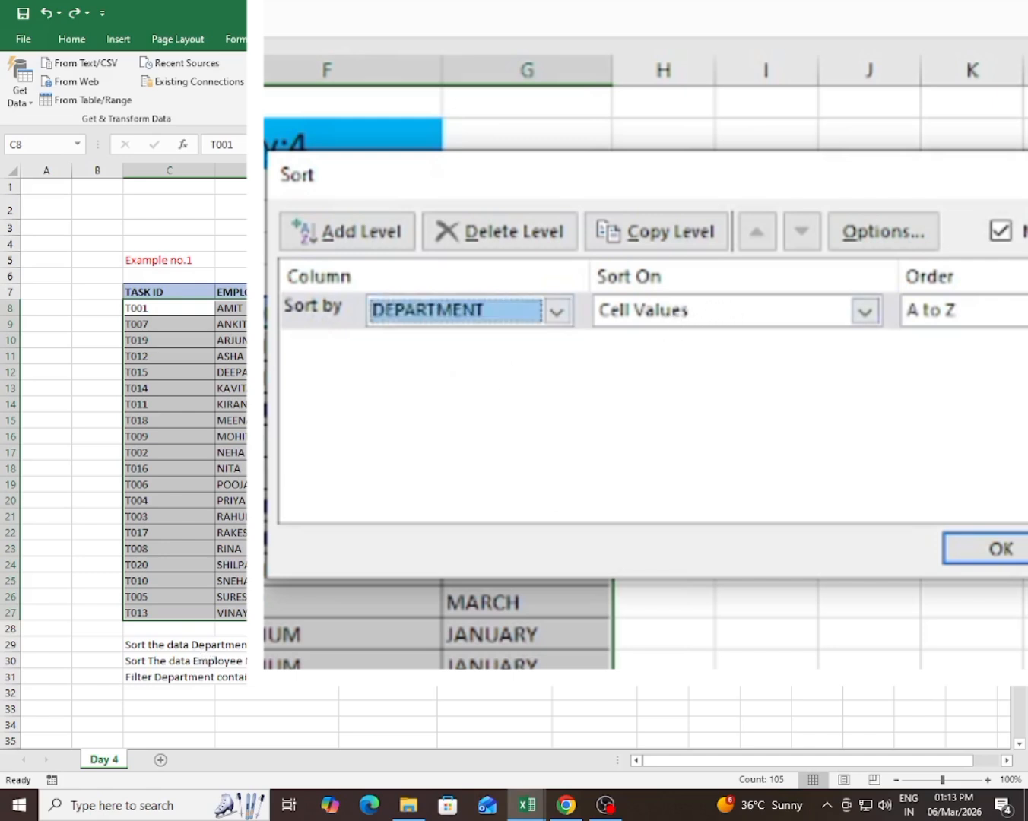
{"action": "left_click", "coordinate": [977, 323]}
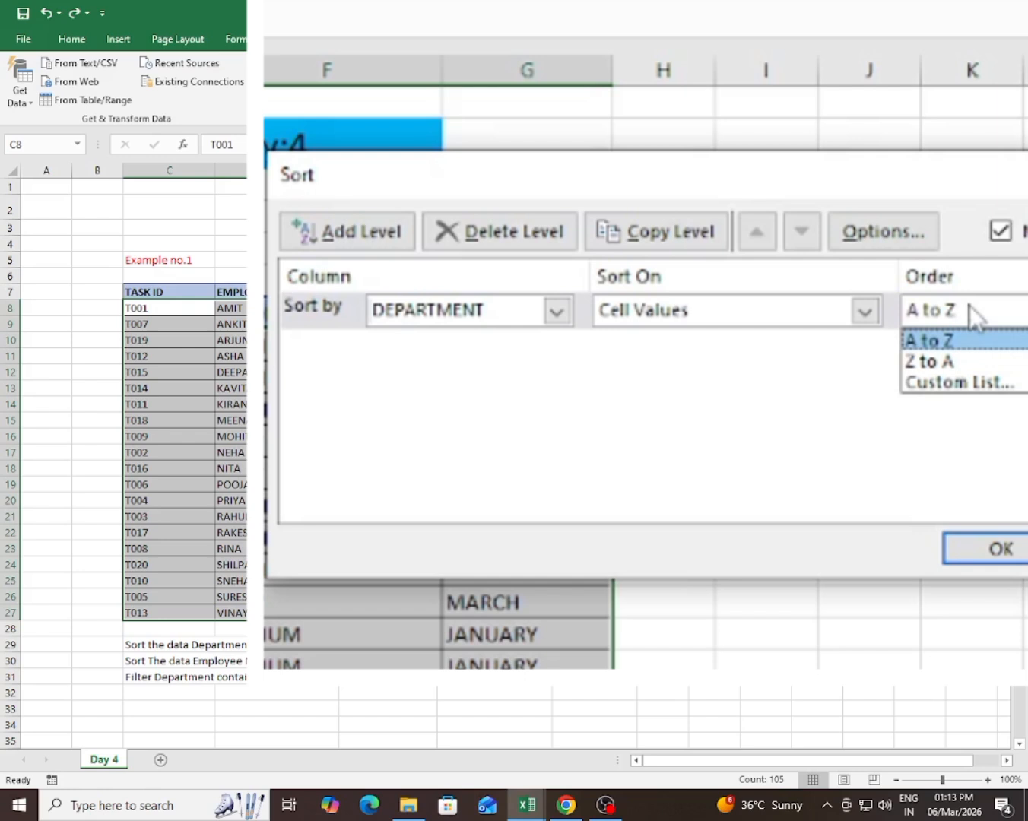
{"action": "left_click", "coordinate": [949, 361]}
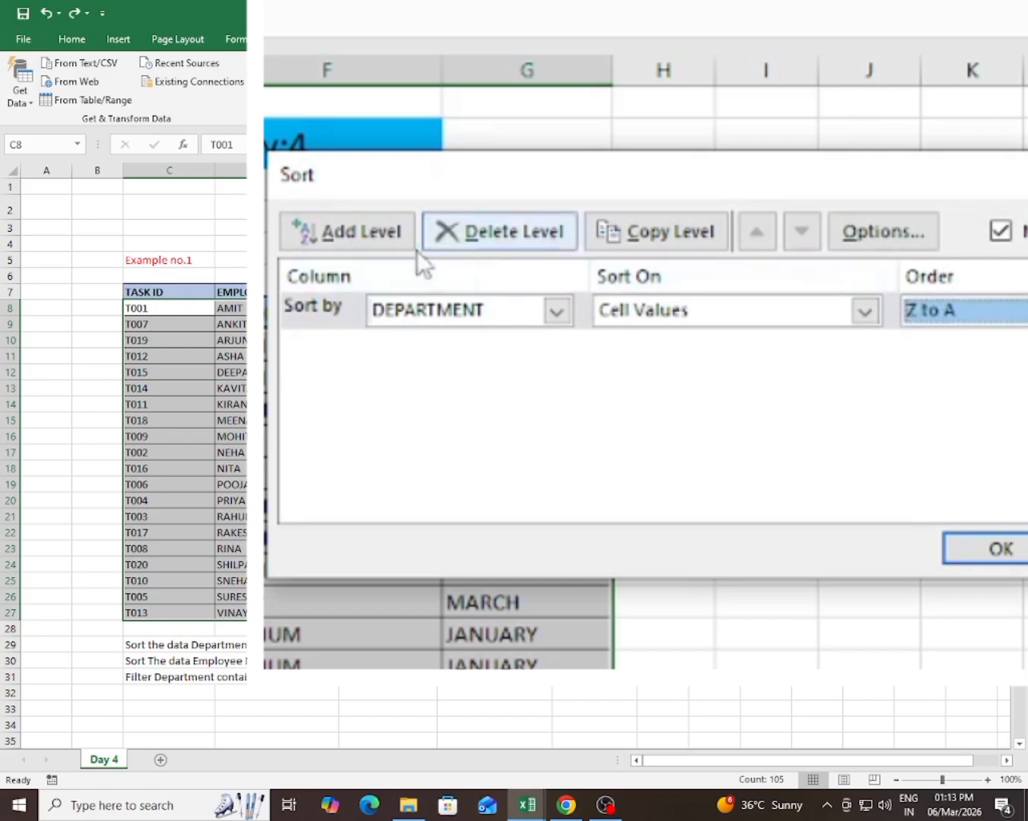
Add a second sort level on Employee Name, cell values, A to Z, and apply the two-level sort
{"action": "left_click", "coordinate": [353, 225]}
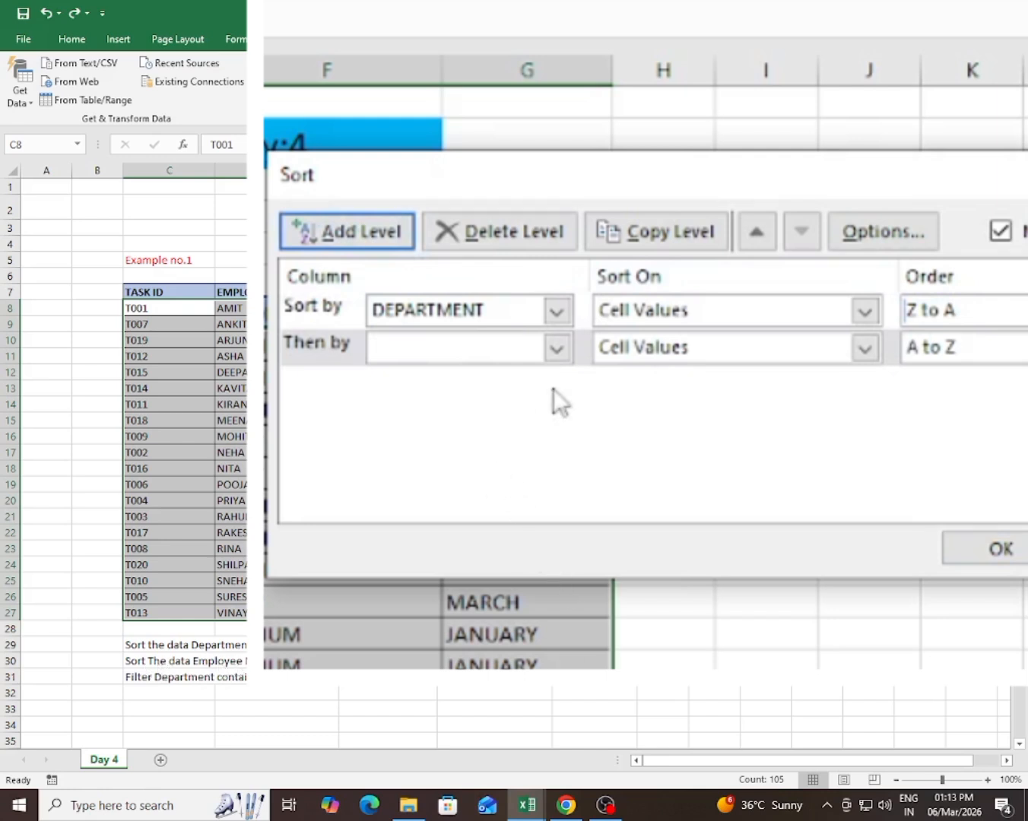
{"action": "left_click", "coordinate": [556, 350]}
{"action": "left_click", "coordinate": [446, 397]}
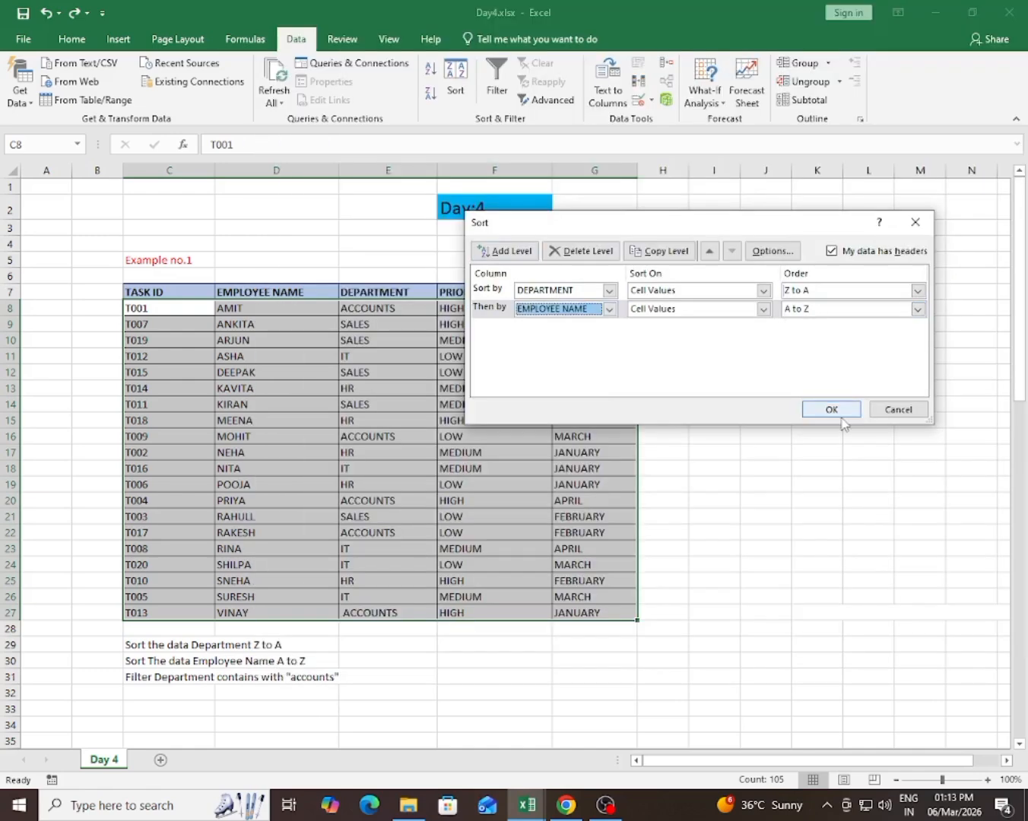
{"action": "left_click", "coordinate": [832, 409]}
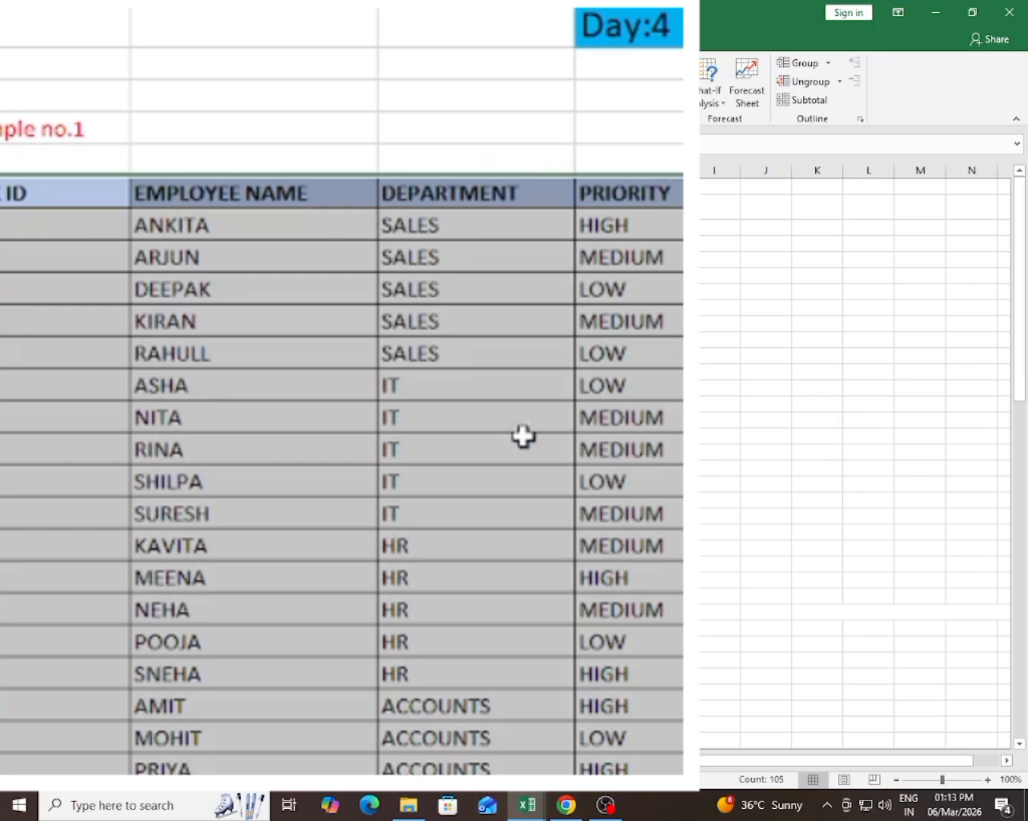
Examine the order of the department groups in the sorted Department column
{"action": "left_click", "coordinate": [412, 418]}
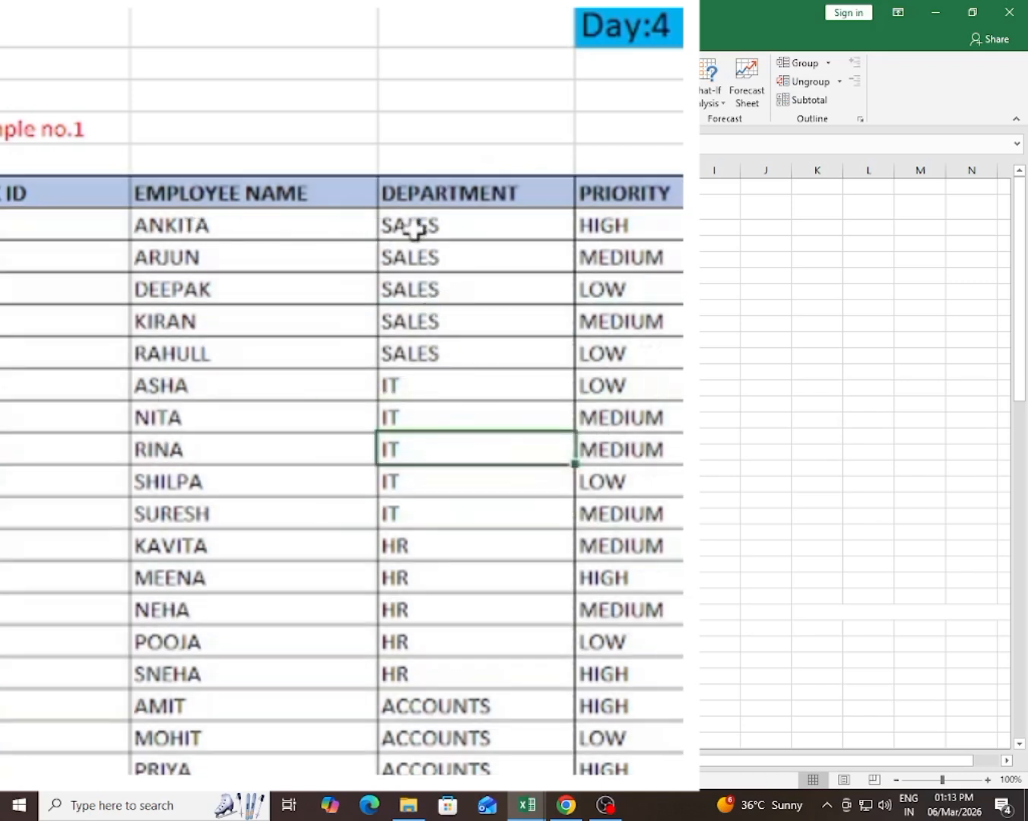
{"action": "left_click_drag", "start_coordinate": [419, 222], "coordinate": [450, 352]}
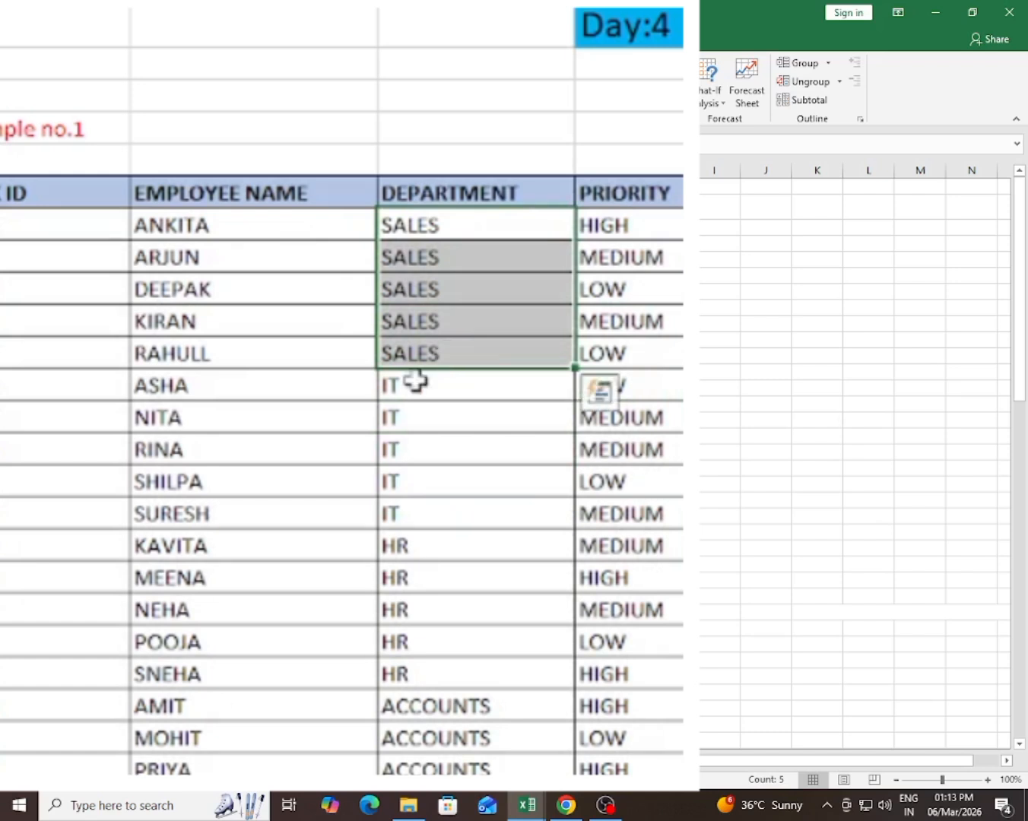
{"action": "left_click", "coordinate": [458, 227]}
{"action": "left_click_drag", "start_coordinate": [457, 254], "coordinate": [461, 612]}
{"action": "left_click_drag", "start_coordinate": [448, 719], "coordinate": [456, 774]}
{"action": "left_click", "coordinate": [473, 774]}
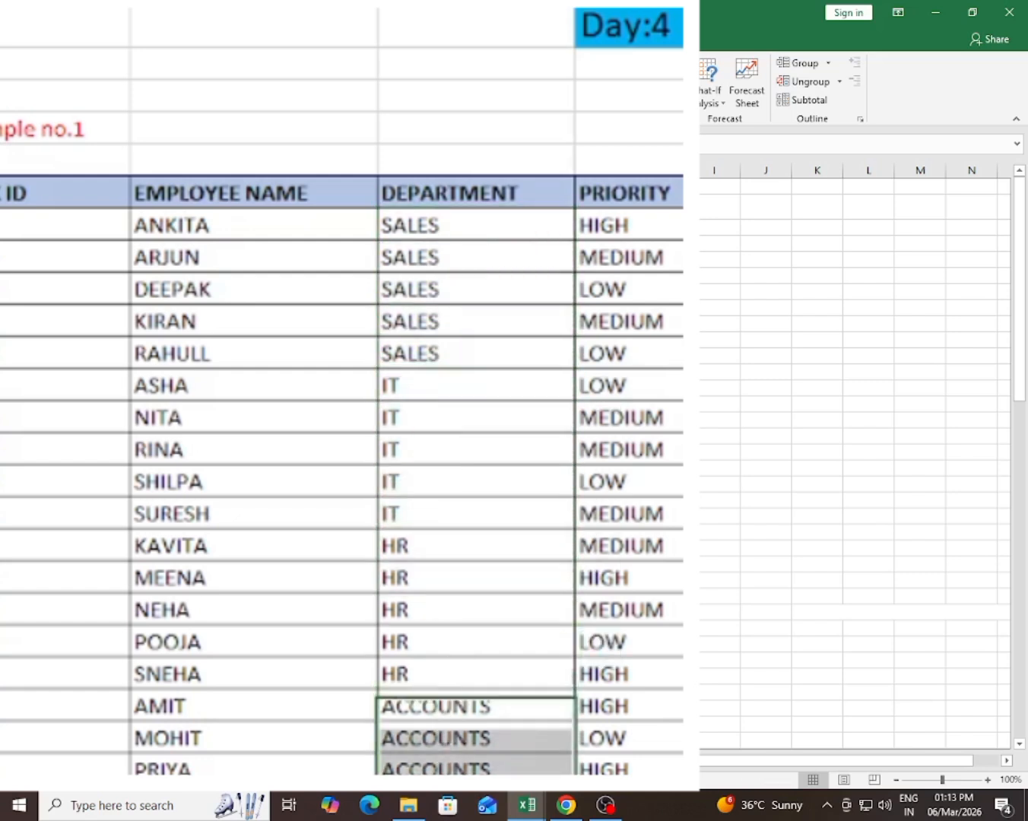
{"action": "left_click", "coordinate": [522, 455]}
Check the alphabetical order of the employee names within each department group: SALES, IT, HR and ACCOUNTS
{"action": "left_click", "coordinate": [269, 225]}
{"action": "left_click_drag", "start_coordinate": [269, 226], "coordinate": [254, 307]}
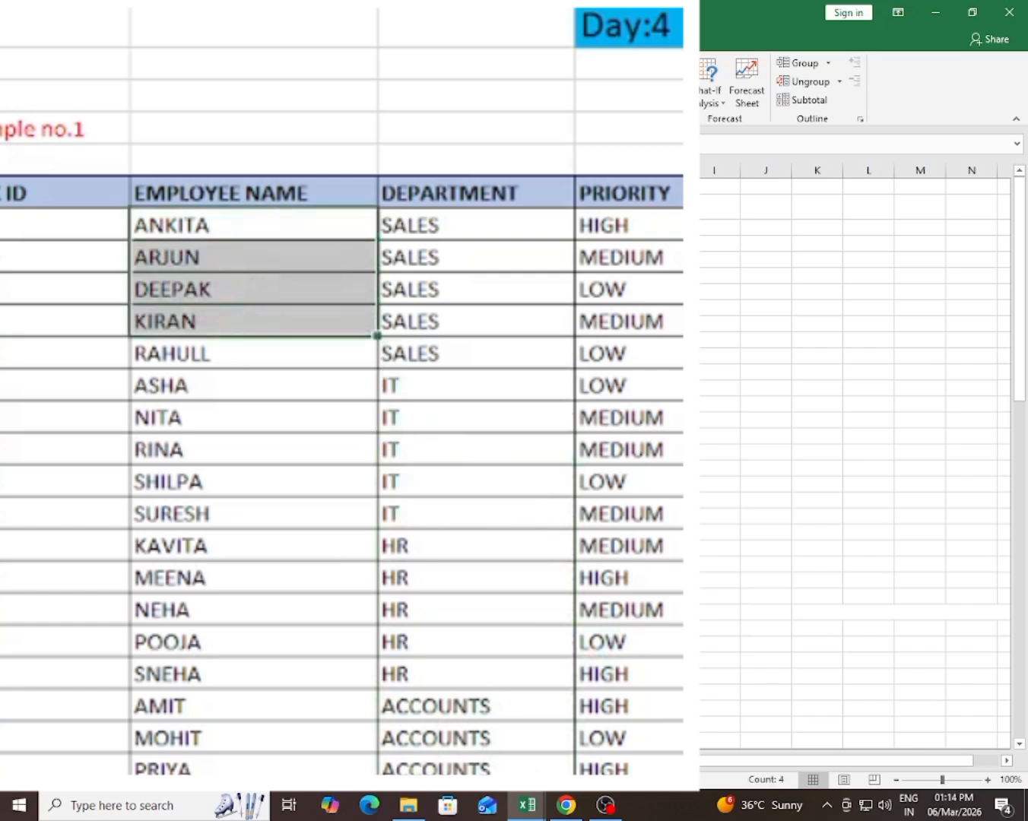
{"action": "left_click_drag", "start_coordinate": [465, 222], "coordinate": [466, 351]}
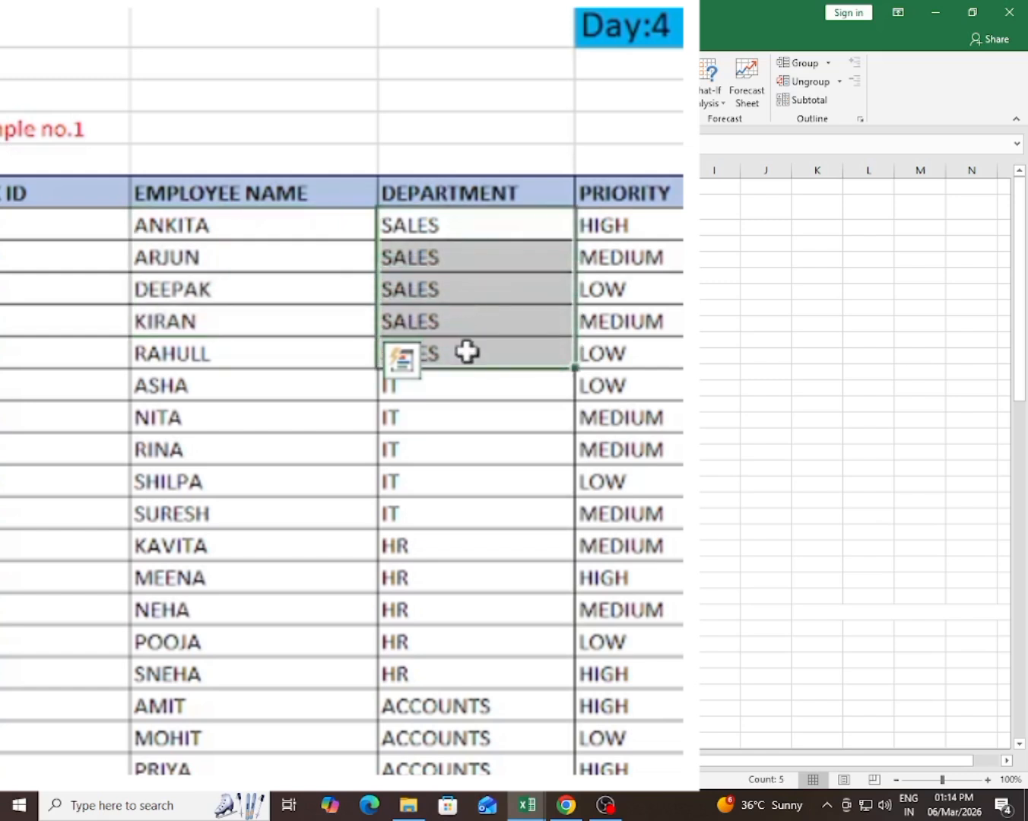
{"action": "left_click", "coordinate": [467, 350]}
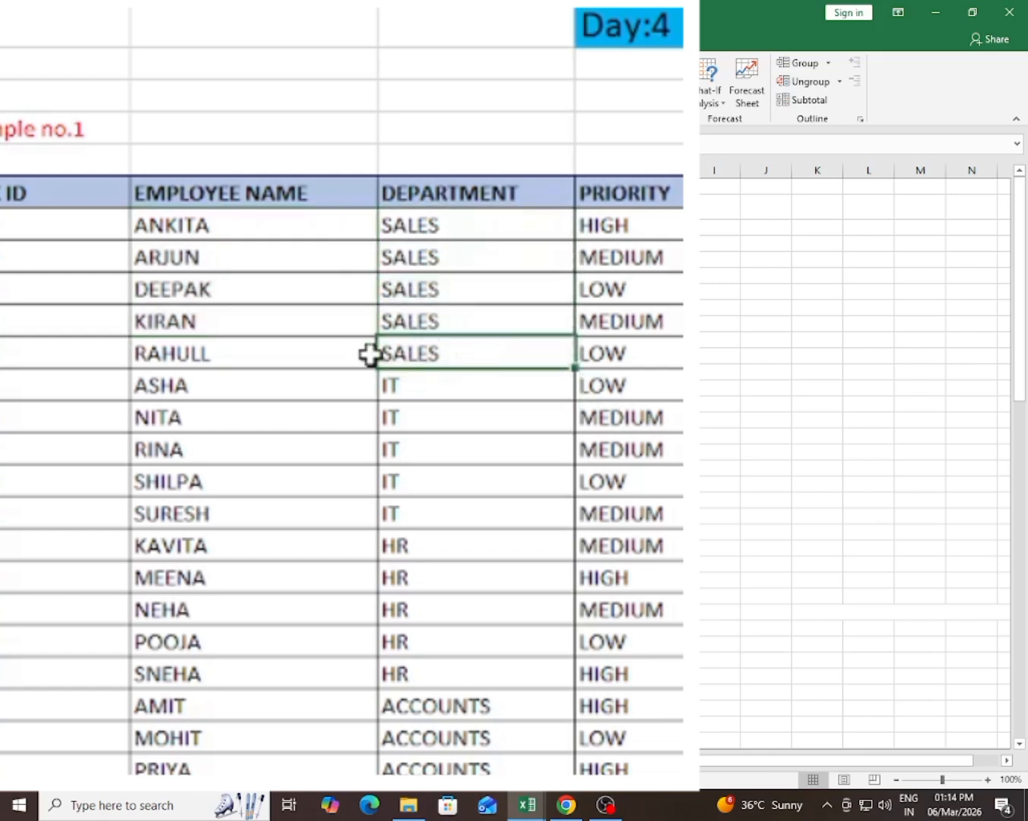
{"action": "left_click_drag", "start_coordinate": [365, 354], "coordinate": [235, 225]}
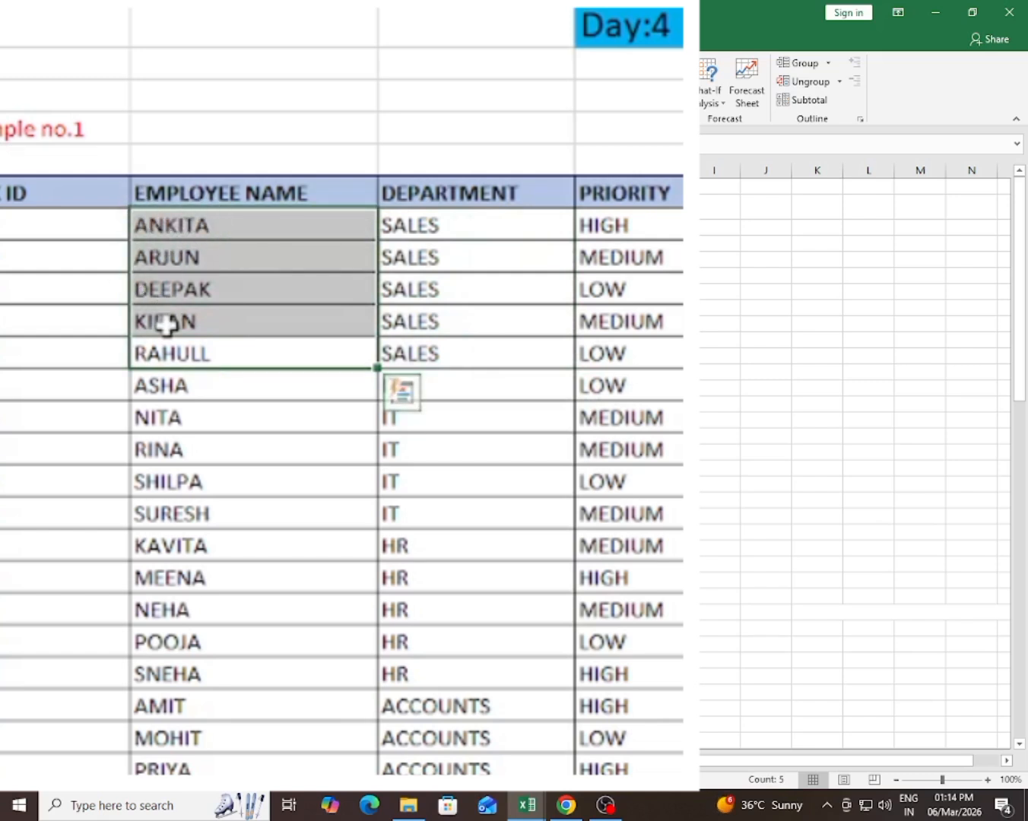
{"action": "left_click", "coordinate": [193, 358]}
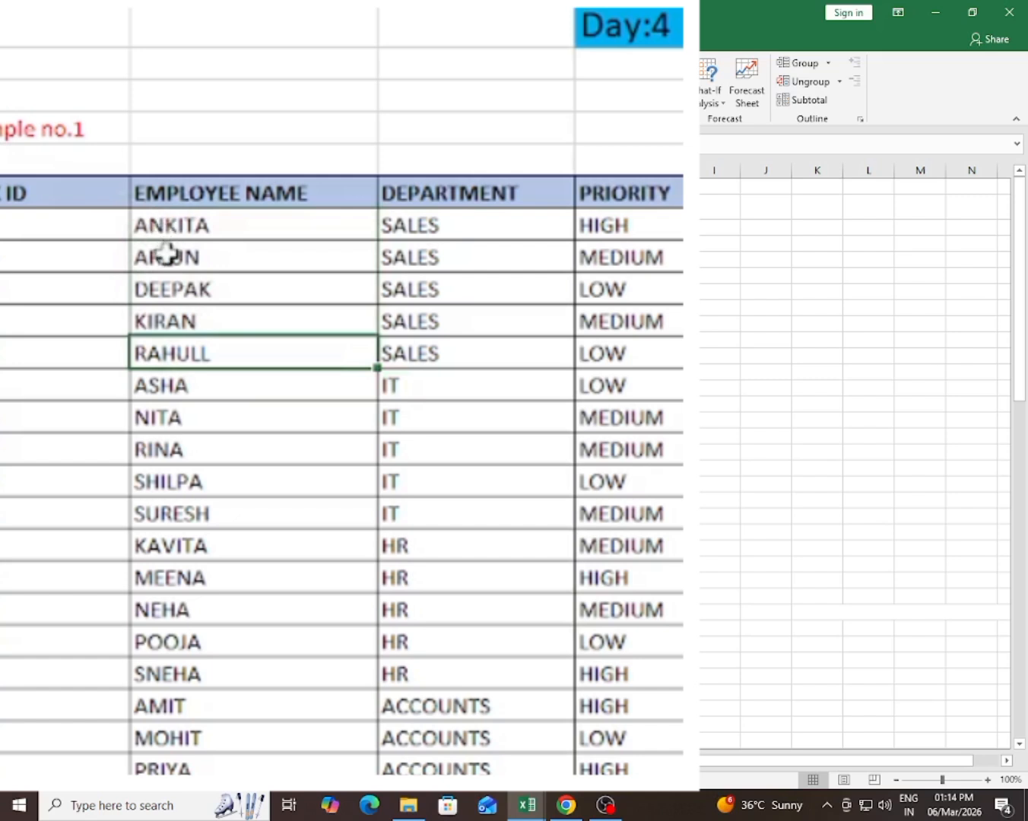
{"action": "left_click_drag", "start_coordinate": [421, 390], "coordinate": [438, 499]}
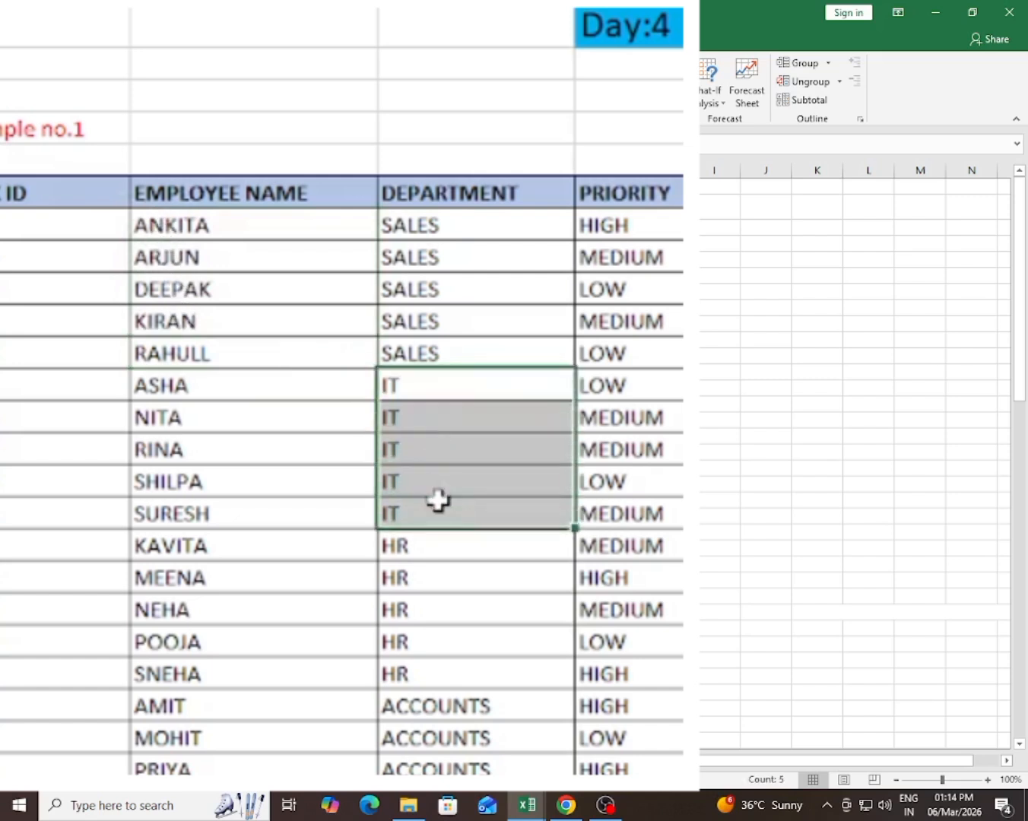
{"action": "left_click", "coordinate": [273, 408]}
{"action": "key", "text": "ctrl+Up"}
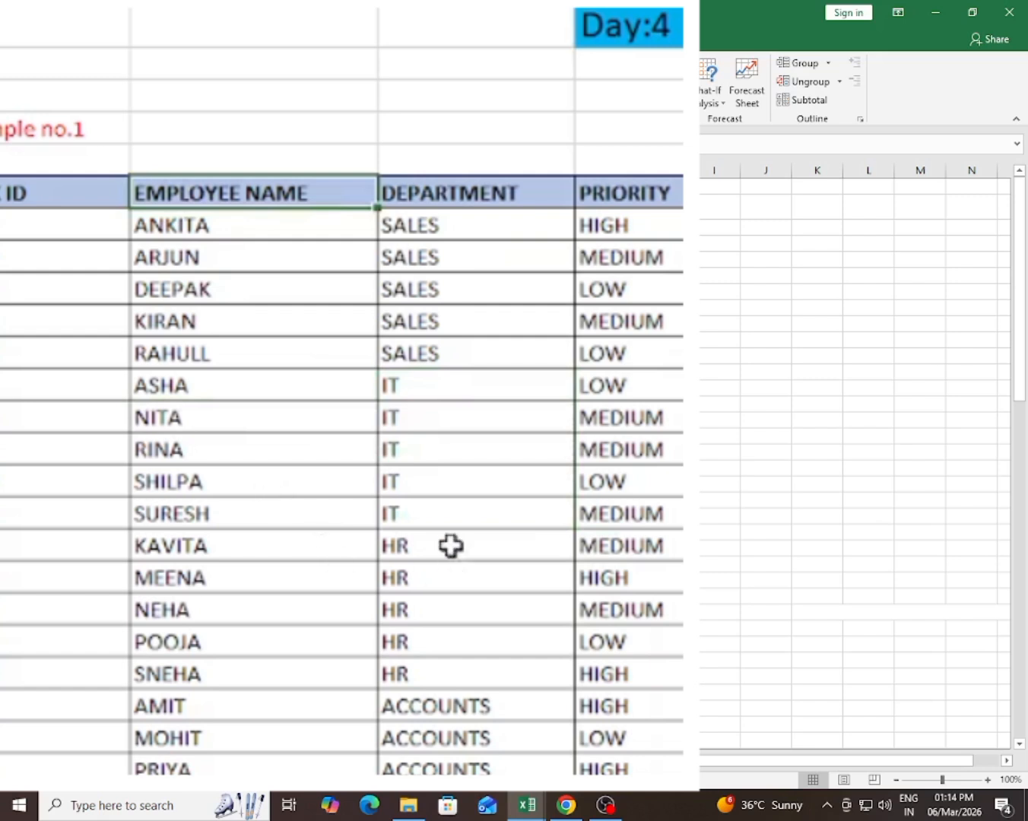
{"action": "left_click_drag", "start_coordinate": [461, 543], "coordinate": [480, 669]}
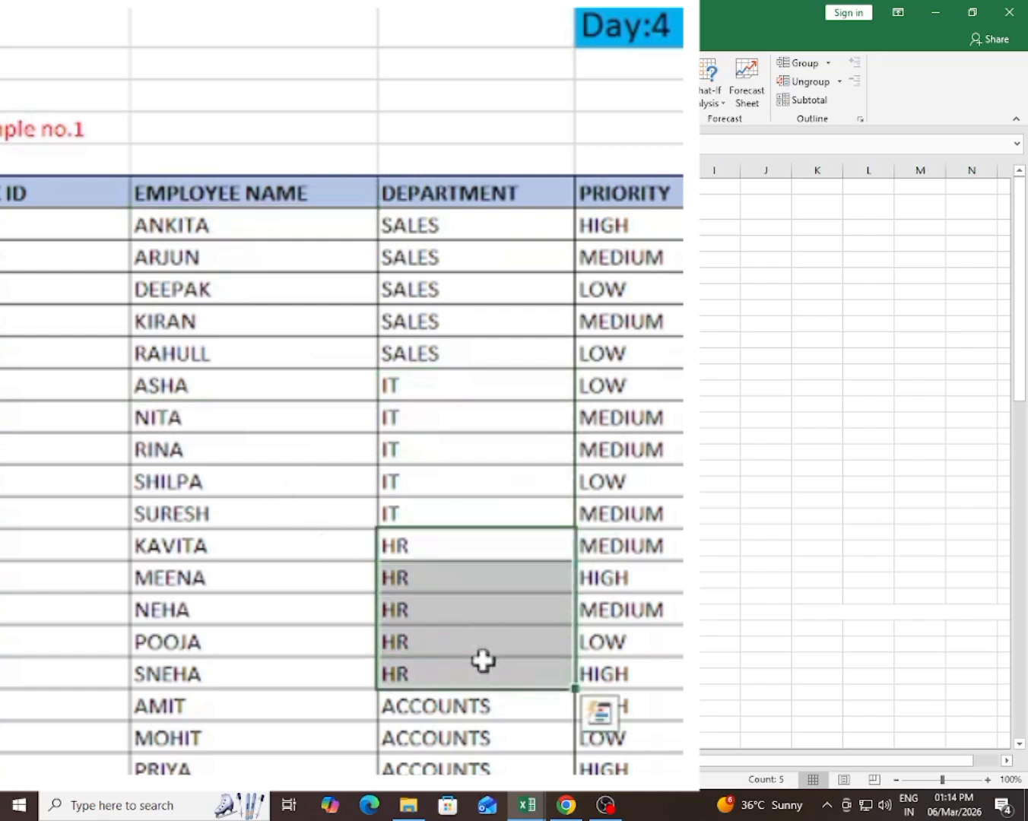
{"action": "left_click_drag", "start_coordinate": [243, 553], "coordinate": [238, 675]}
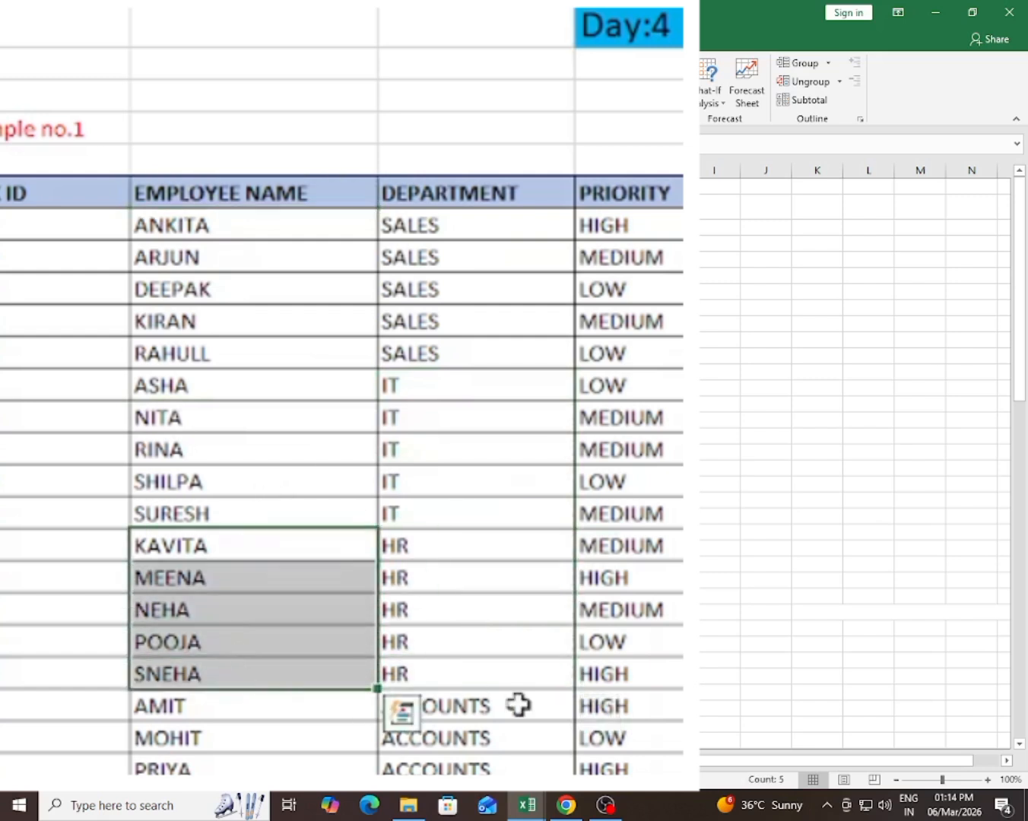
{"action": "left_click_drag", "start_coordinate": [518, 704], "coordinate": [521, 771]}
{"action": "left_click_drag", "start_coordinate": [189, 690], "coordinate": [202, 757]}
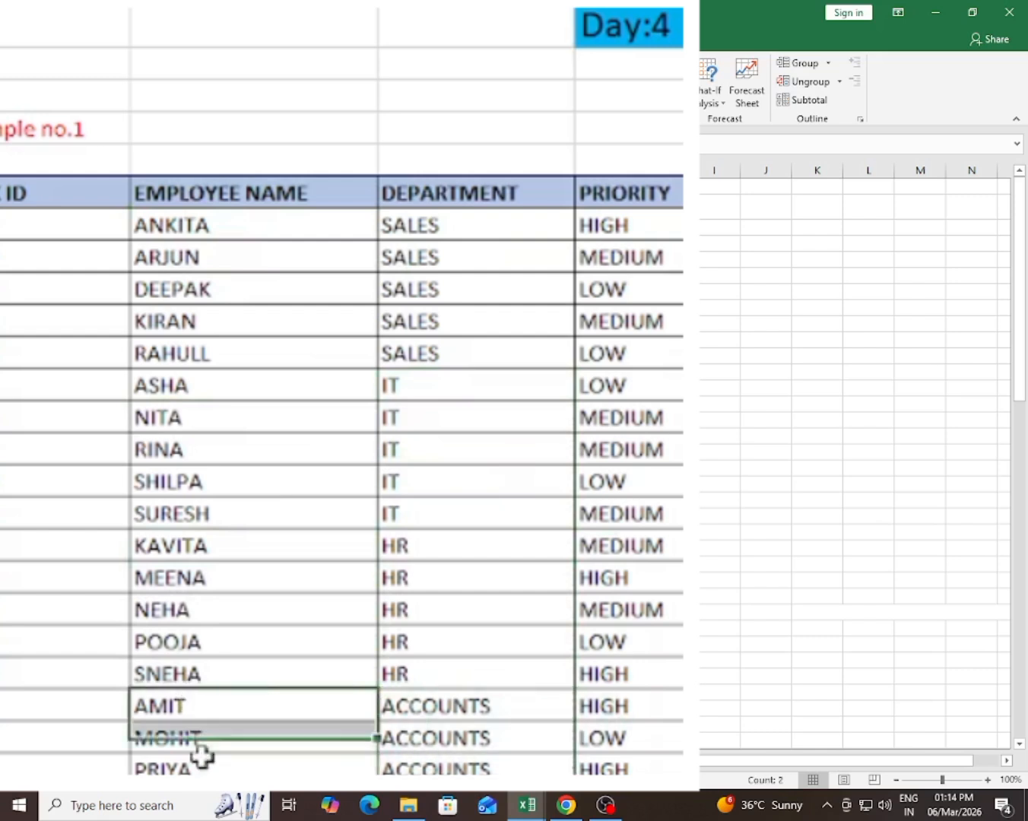
Compare the sorted Department and Employee Name columns with the sort instructions written below the table
{"action": "left_click", "coordinate": [509, 621]}
{"action": "left_click", "coordinate": [480, 598]}
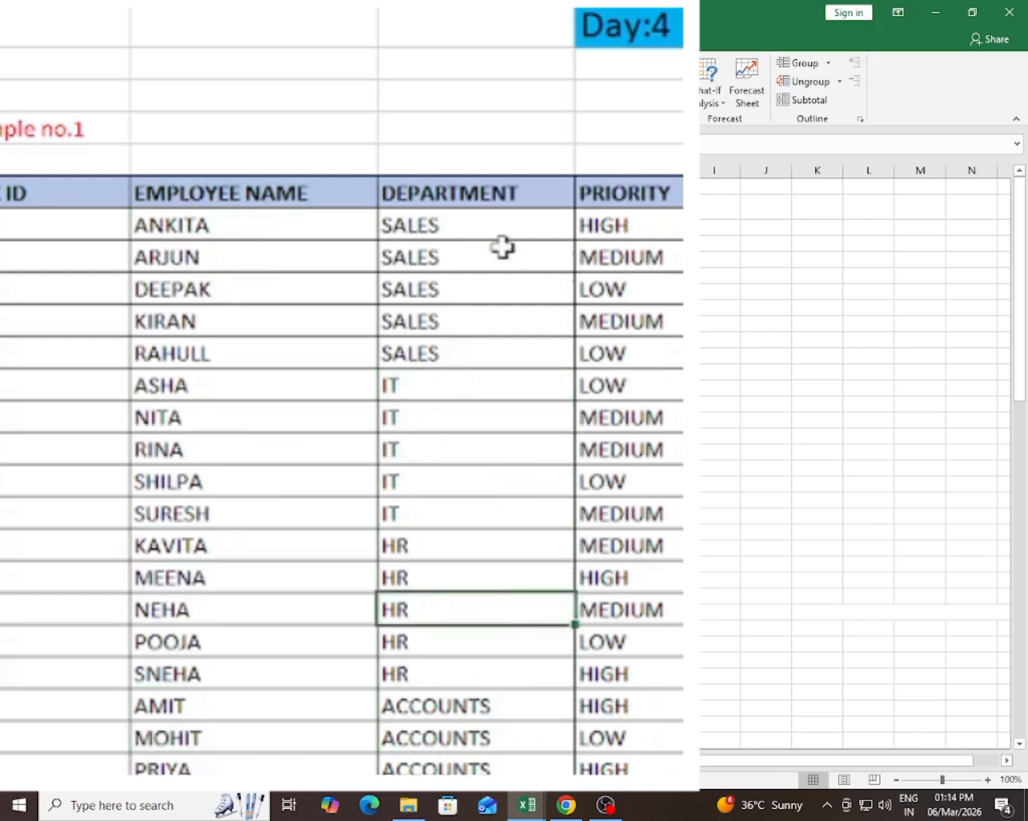
{"action": "left_click_drag", "start_coordinate": [491, 224], "coordinate": [486, 541]}
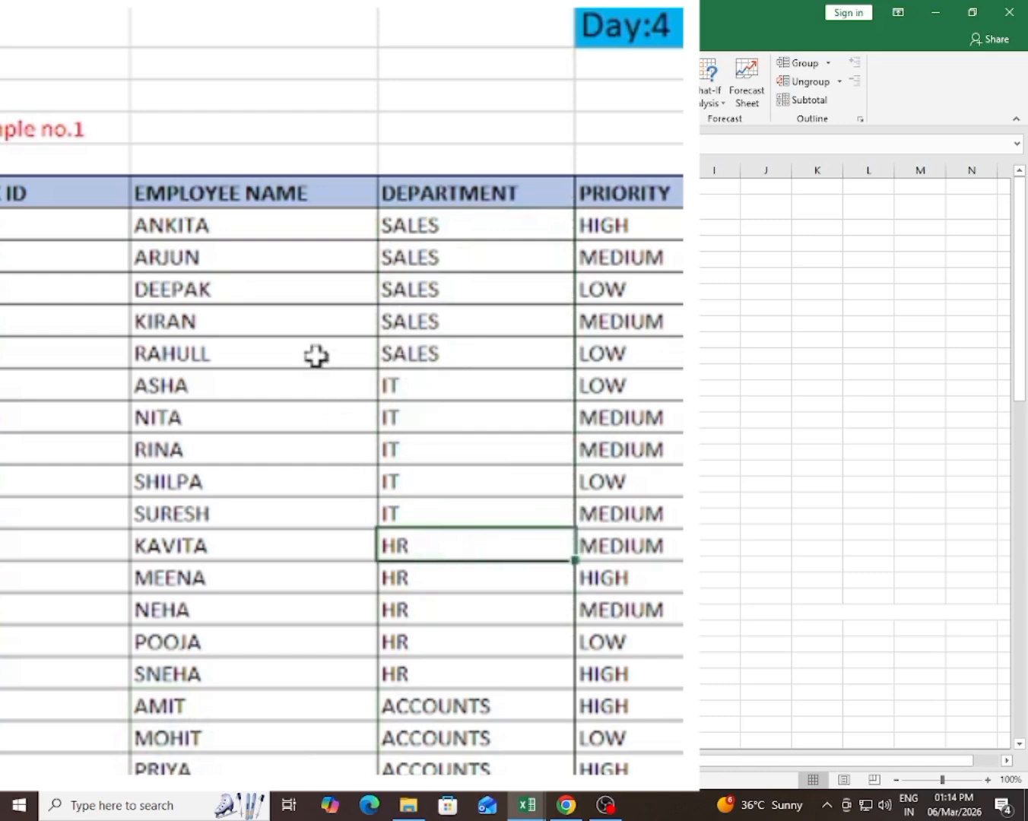
{"action": "left_click_drag", "start_coordinate": [284, 236], "coordinate": [267, 409]}
{"action": "left_click", "coordinate": [266, 405]}
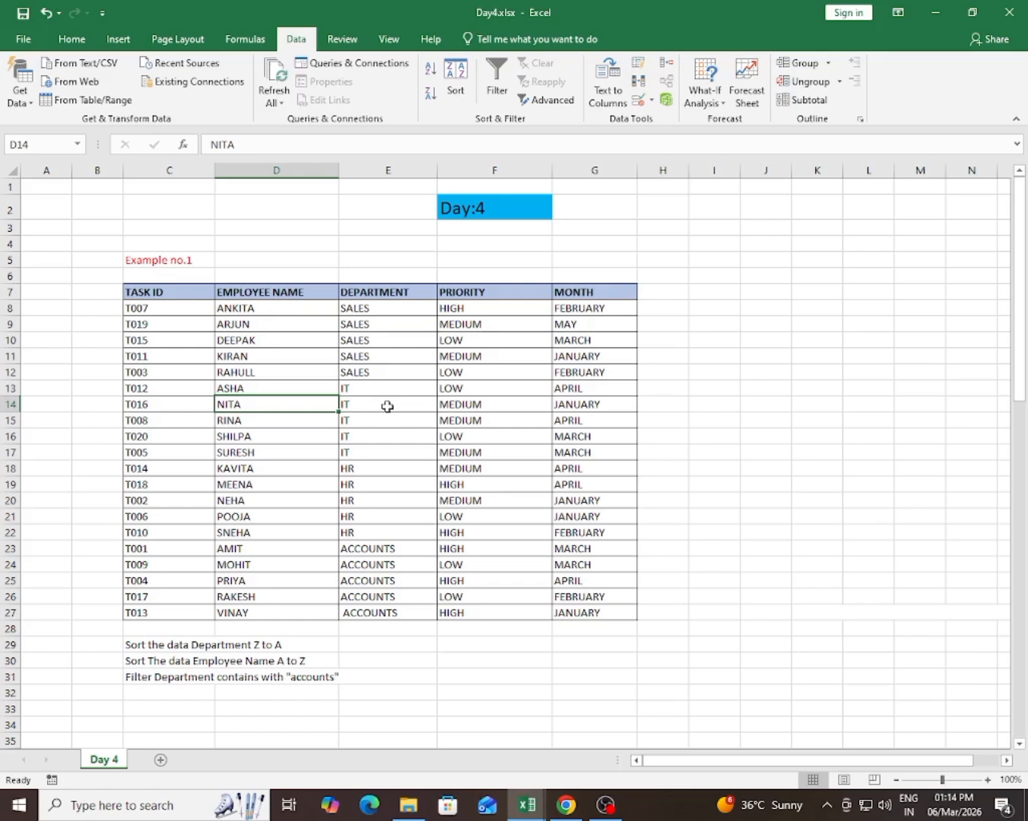
{"action": "double_click", "coordinate": [838, 504]}
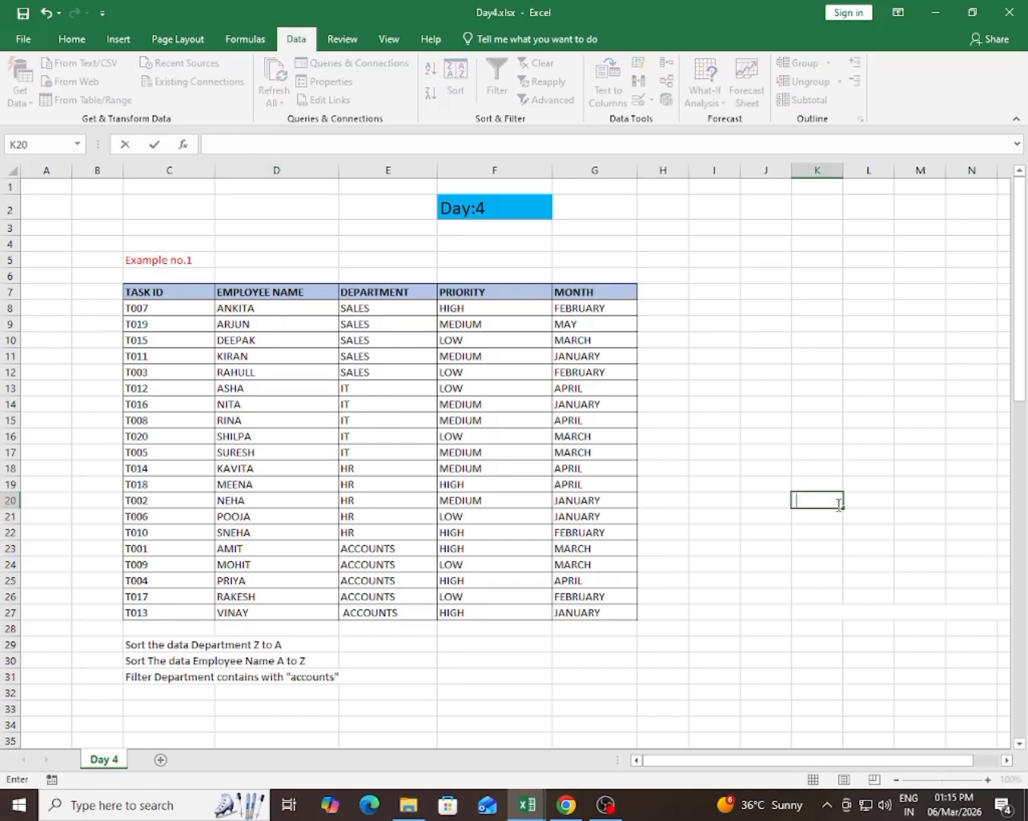
{"action": "left_click", "coordinate": [802, 481]}
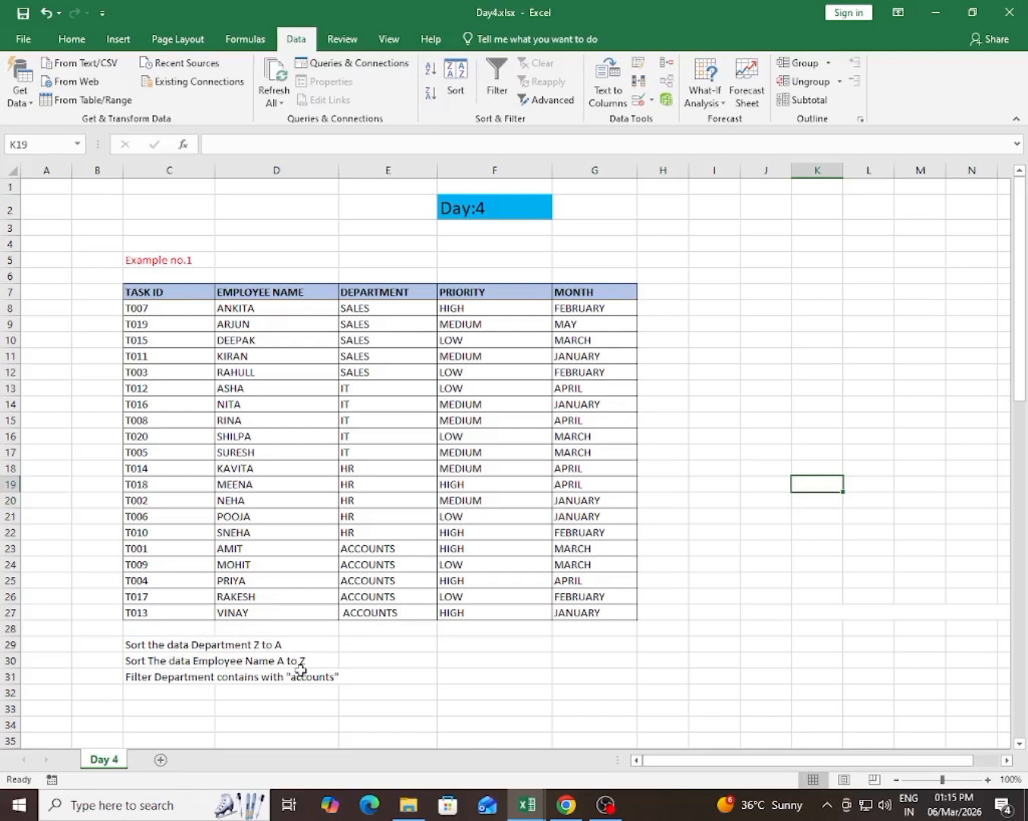
{"action": "left_click_drag", "start_coordinate": [399, 304], "coordinate": [404, 595]}
{"action": "left_click", "coordinate": [403, 596]}
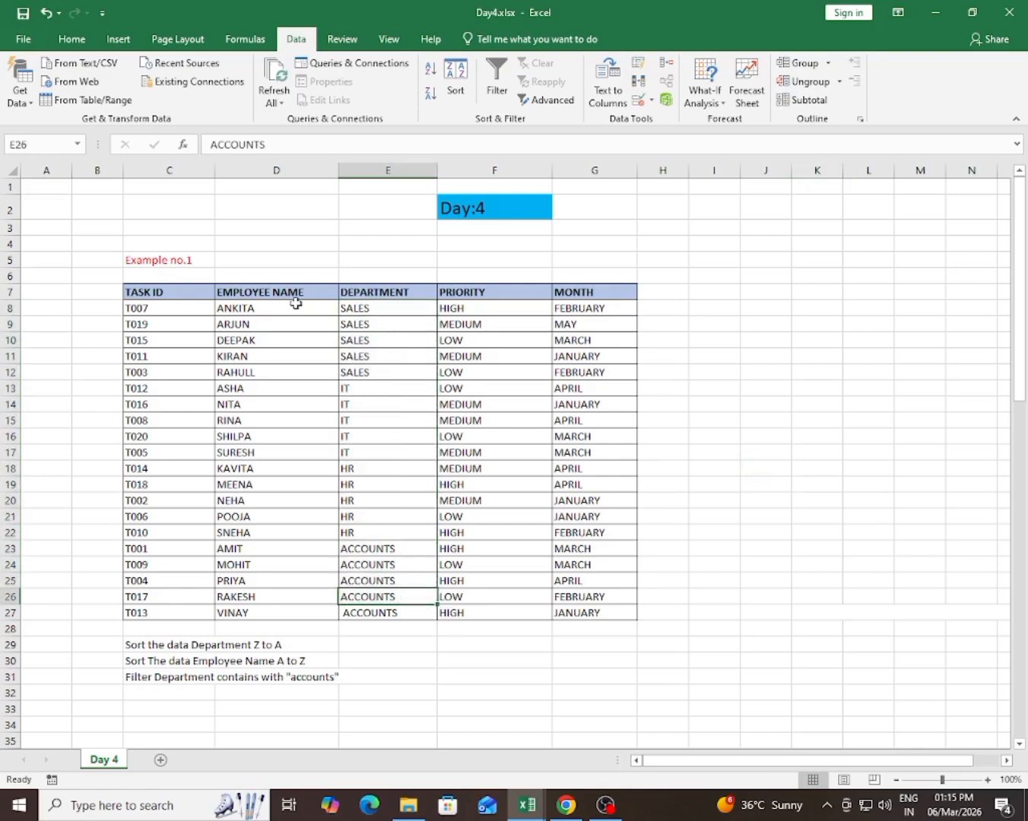
{"action": "left_click_drag", "start_coordinate": [295, 303], "coordinate": [284, 361]}
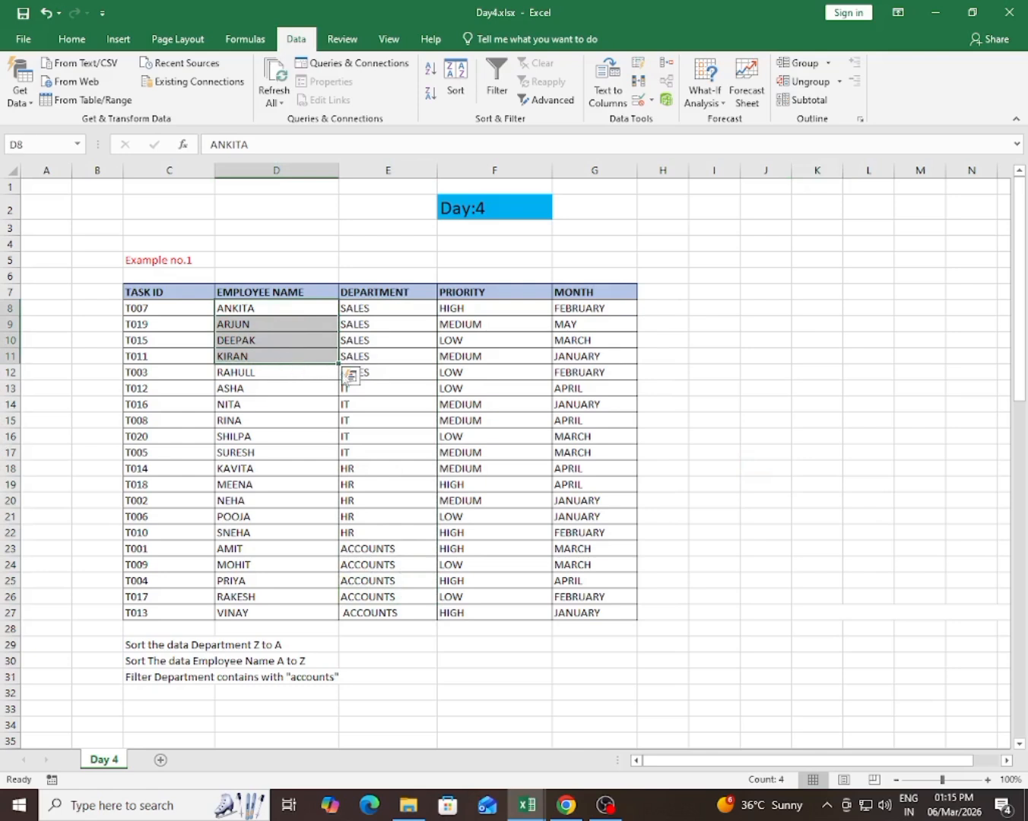
{"action": "left_click", "coordinate": [402, 363]}
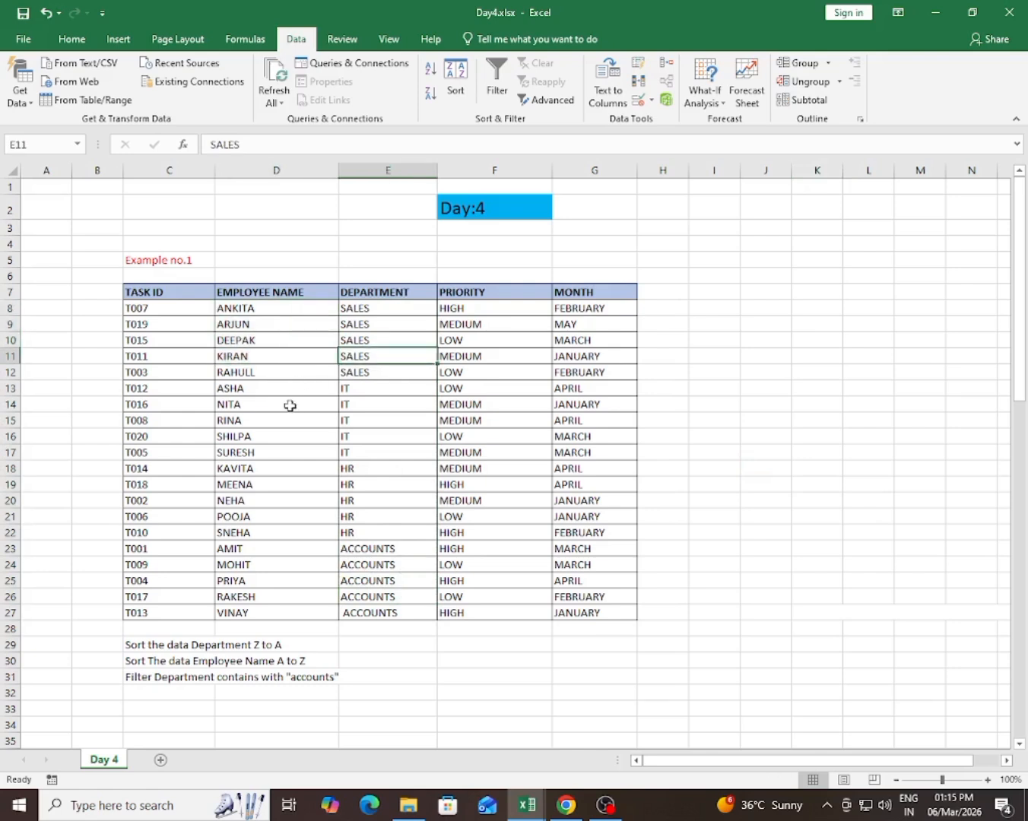
{"action": "left_click", "coordinate": [386, 441]}
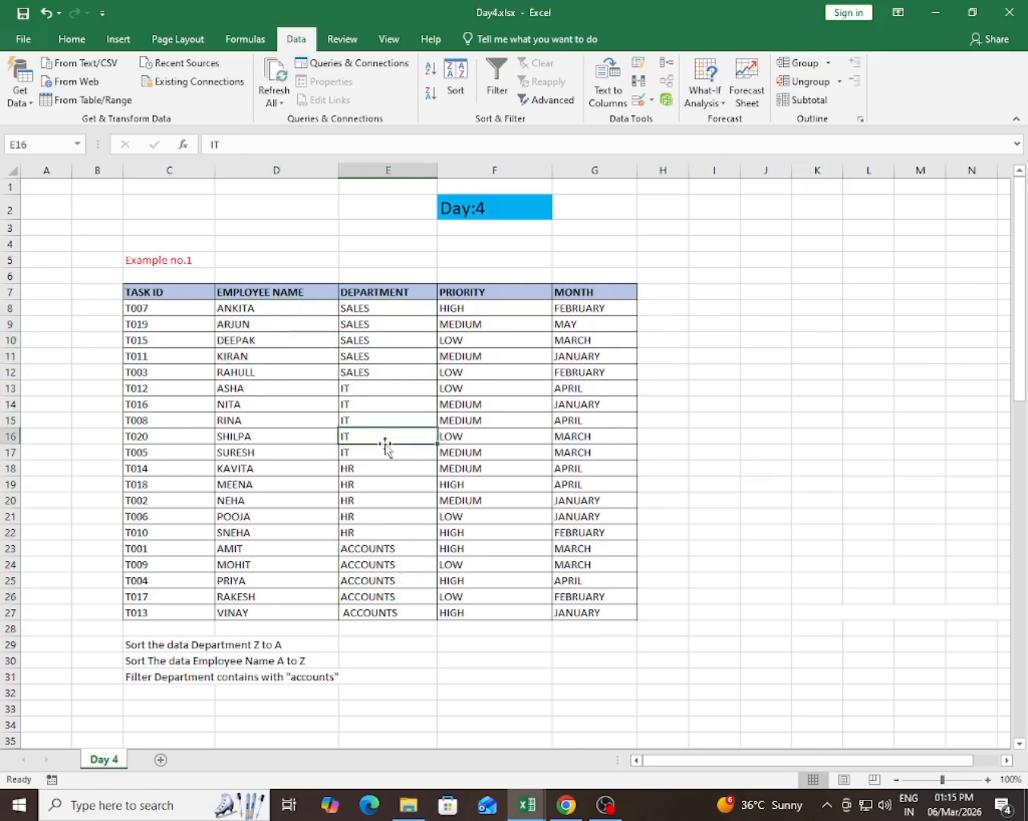
{"action": "left_click", "coordinate": [663, 421]}
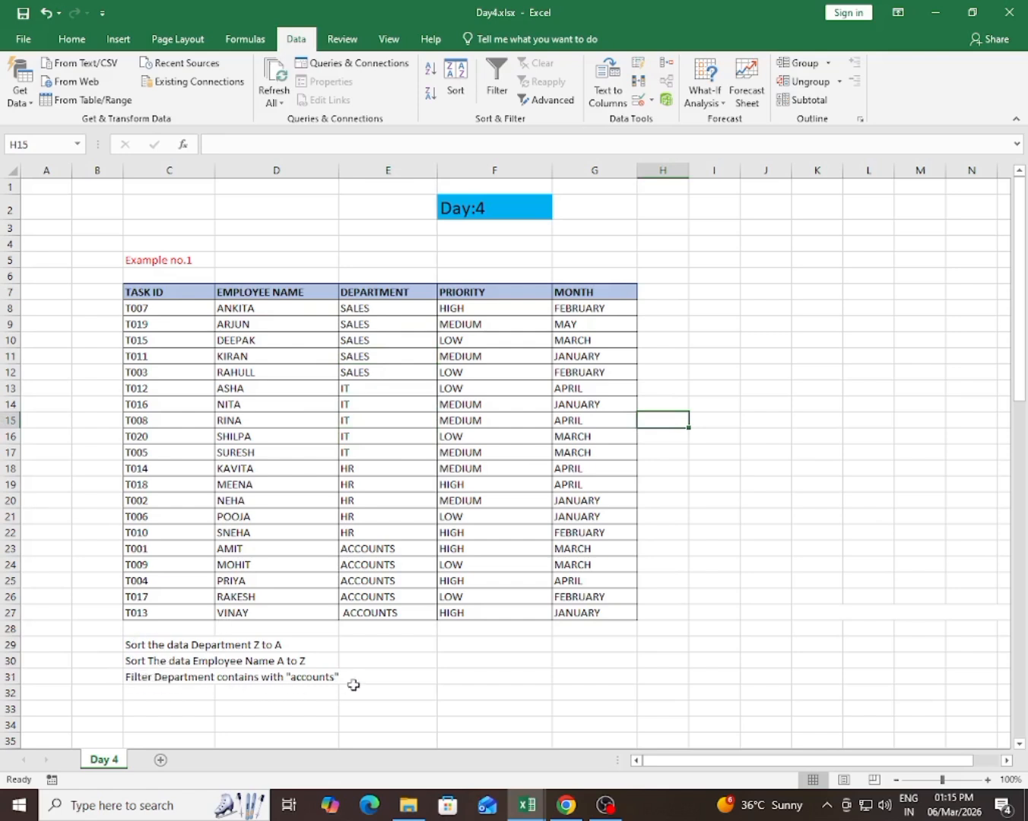
Turn on filtering for the header row of the employee task table
{"action": "left_click", "coordinate": [327, 519]}
{"action": "left_click_drag", "start_coordinate": [164, 292], "coordinate": [537, 319]}
{"action": "left_click_drag", "start_coordinate": [581, 304], "coordinate": [584, 294]}
{"action": "left_click", "coordinate": [585, 293]}
{"action": "left_click_drag", "start_coordinate": [176, 295], "coordinate": [561, 291]}
{"action": "left_click", "coordinate": [569, 292]}
{"action": "left_click", "coordinate": [493, 85]}
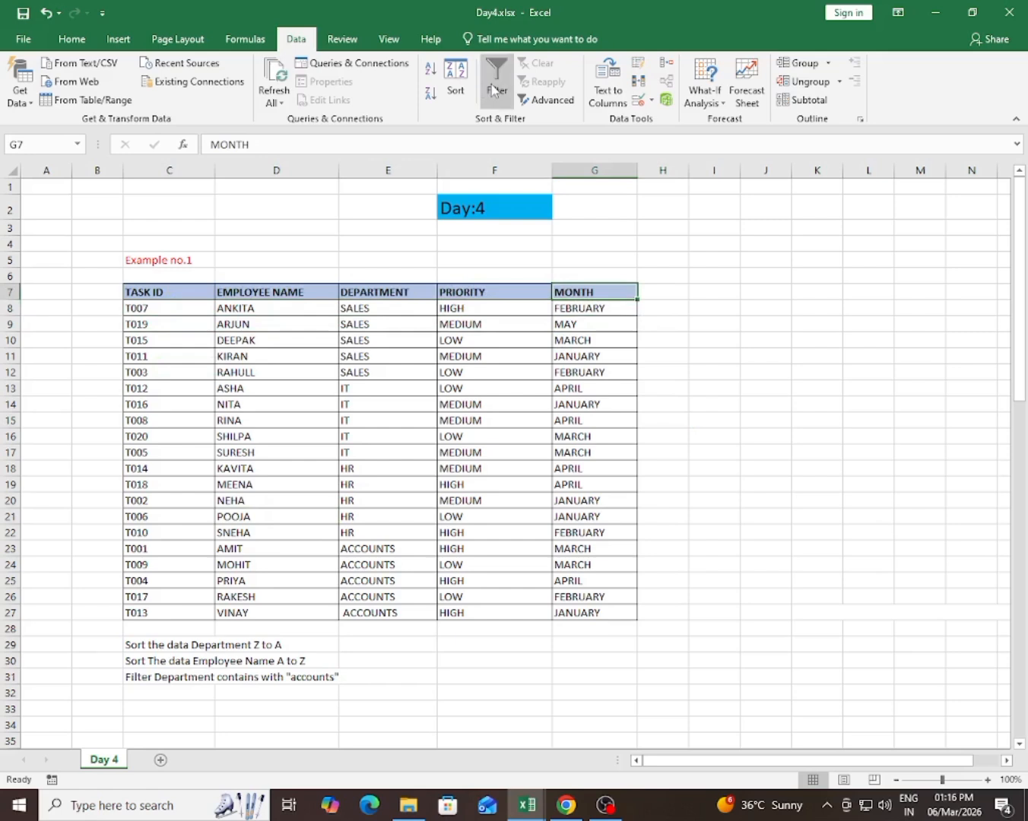
{"action": "left_click", "coordinate": [385, 371]}
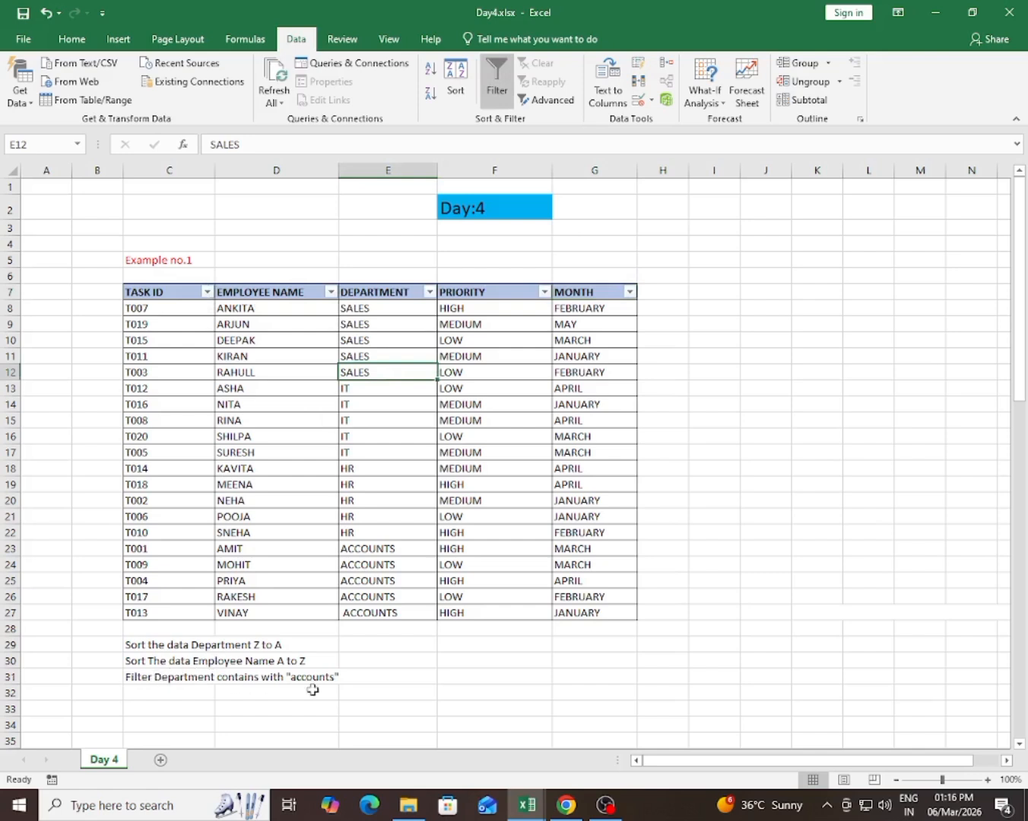
Filter the Department column to show only the ACCOUNTS rows
{"action": "left_click", "coordinate": [429, 293]}
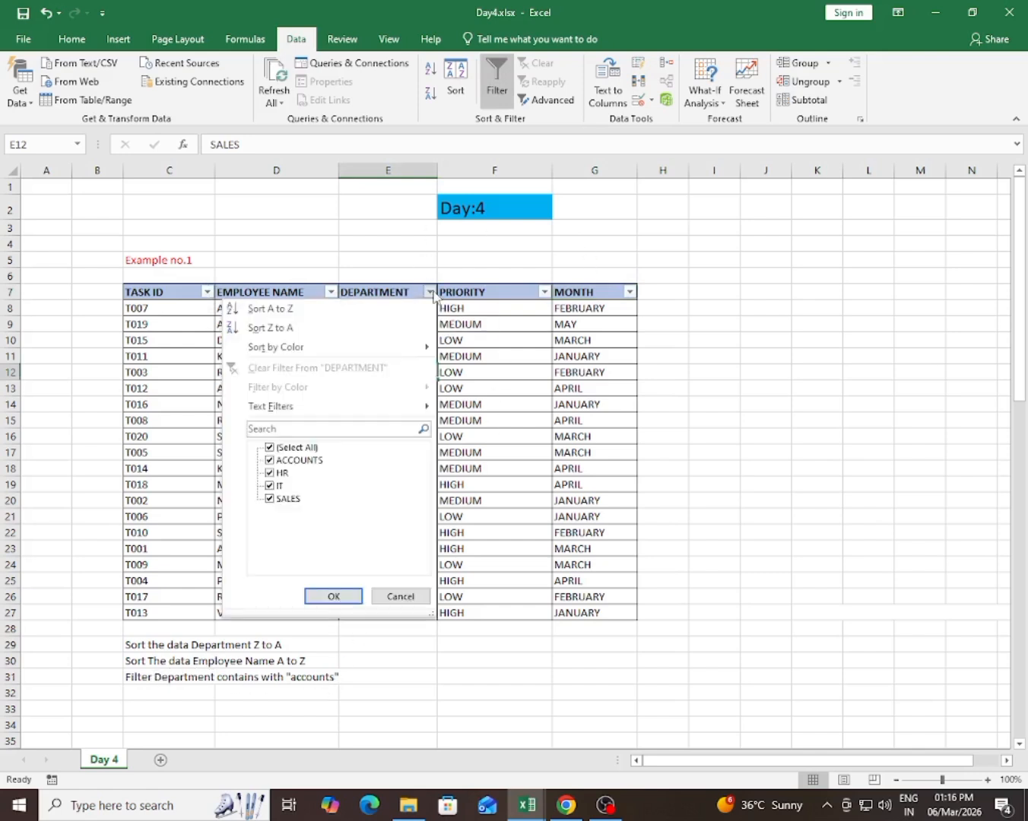
{"action": "left_click", "coordinate": [269, 449]}
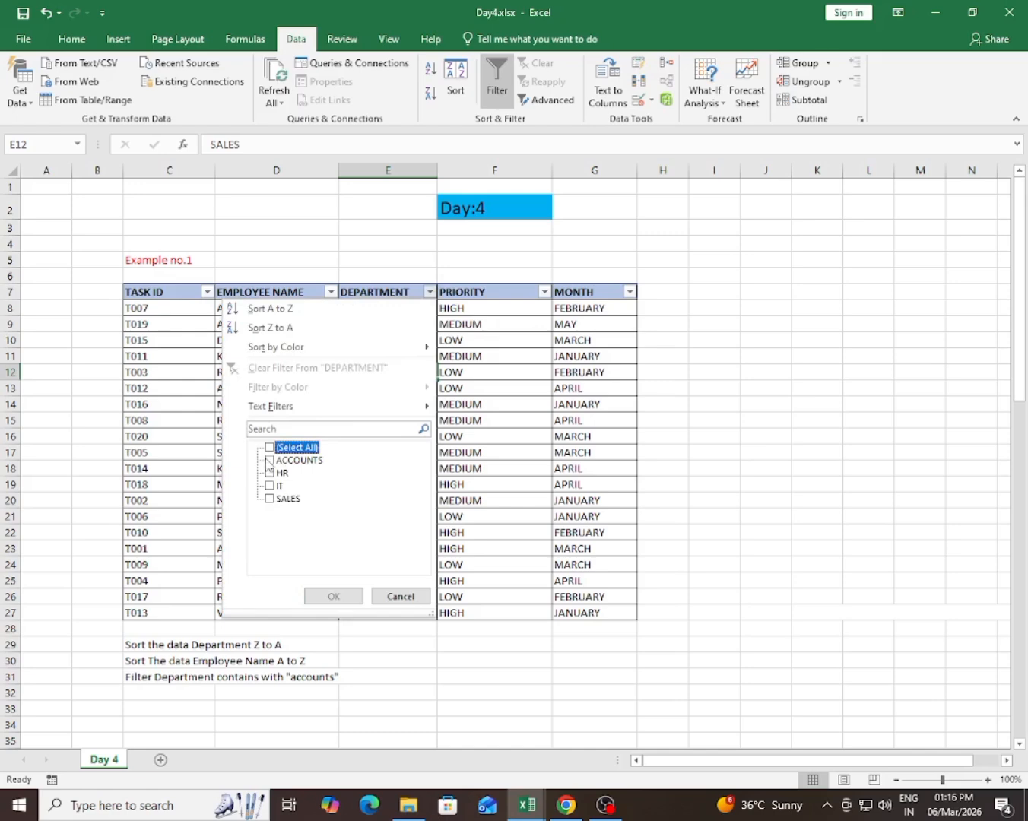
{"action": "left_click", "coordinate": [269, 460]}
{"action": "left_click", "coordinate": [336, 595]}
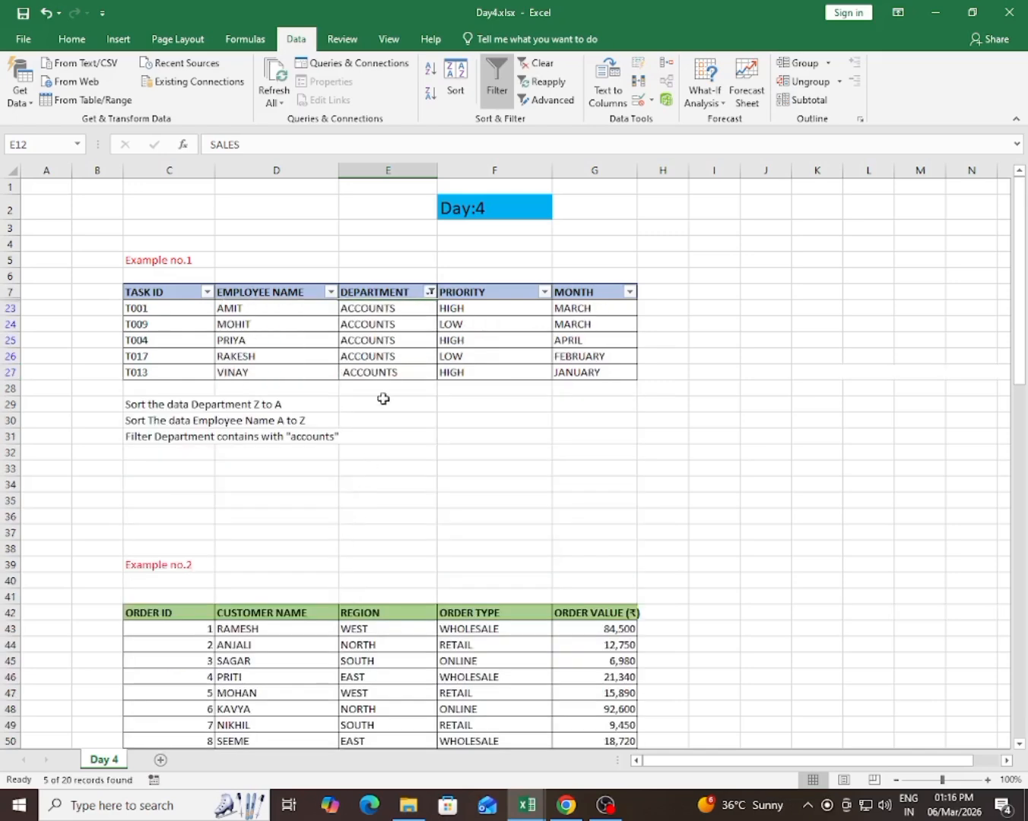
Reselect all departments in the Department filter to show every row of the table
{"action": "left_click", "coordinate": [430, 291]}
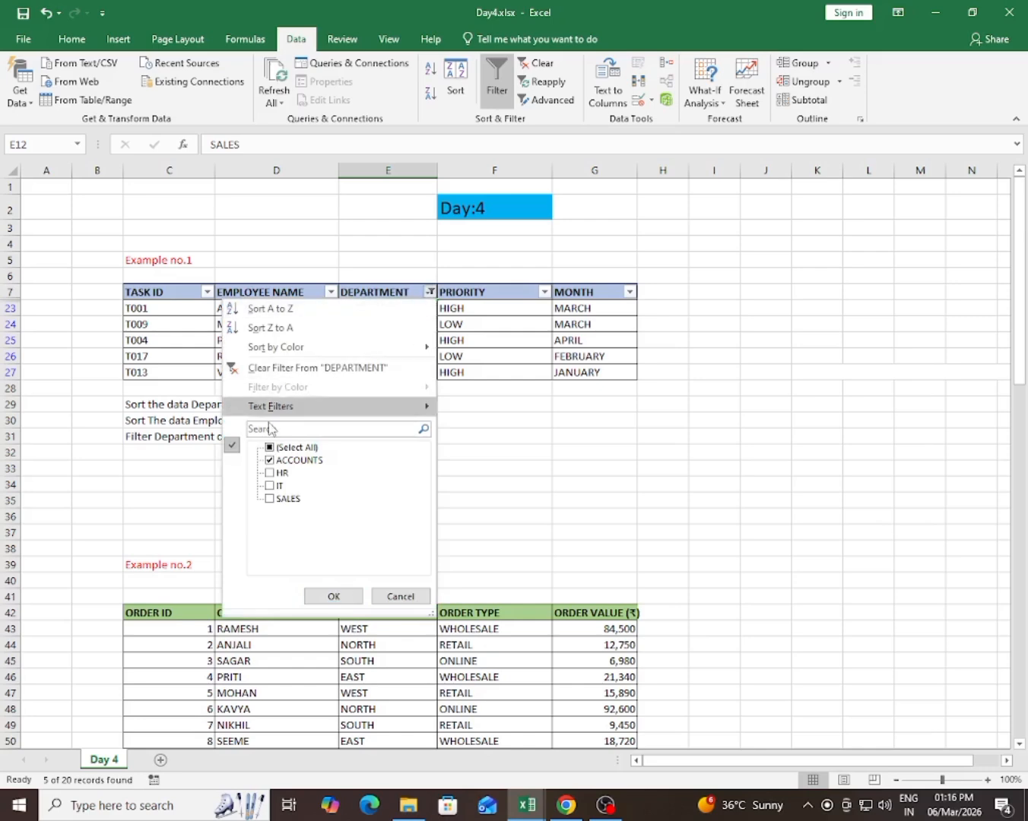
{"action": "left_click", "coordinate": [269, 448]}
{"action": "left_click", "coordinate": [333, 596]}
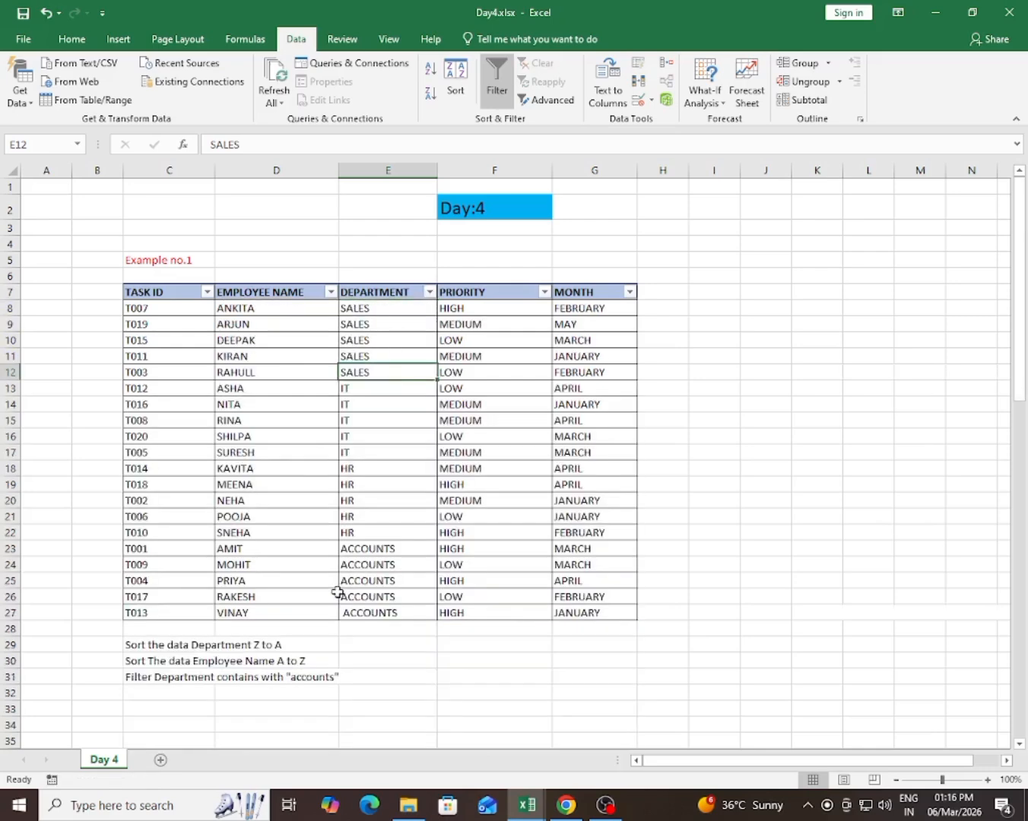
{"action": "left_click", "coordinate": [330, 461]}
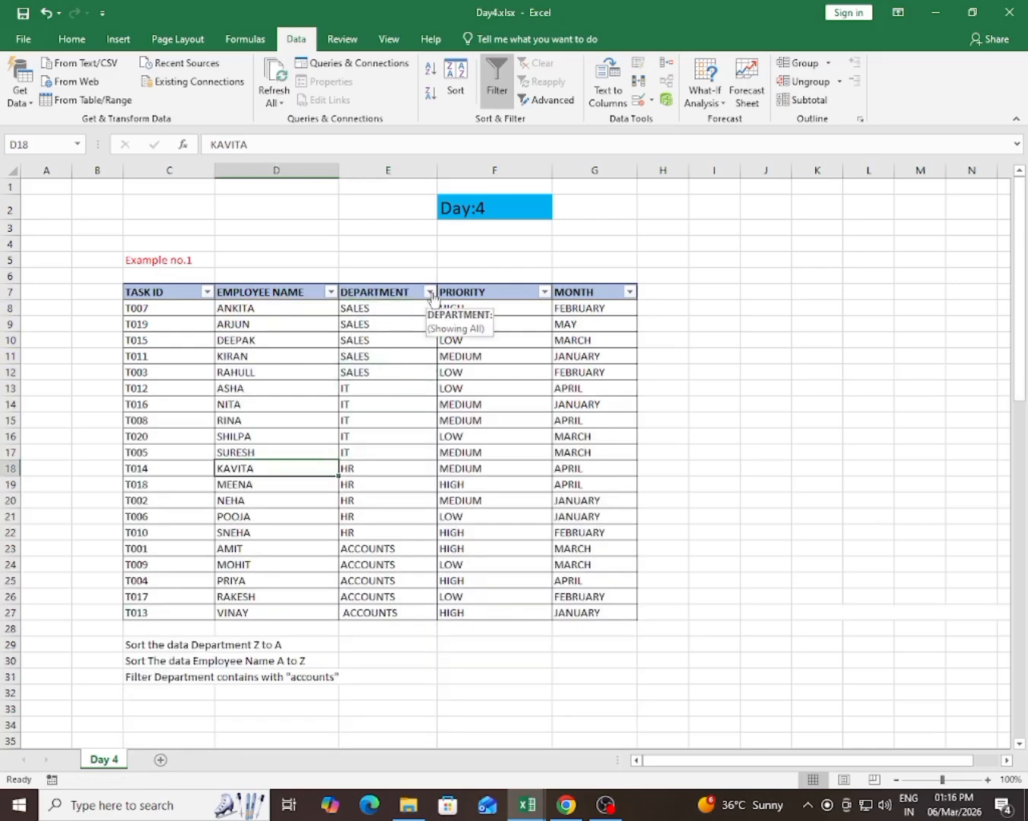
Apply a text filter to the Department column for rows that equal "sales"
{"action": "left_click", "coordinate": [431, 292]}
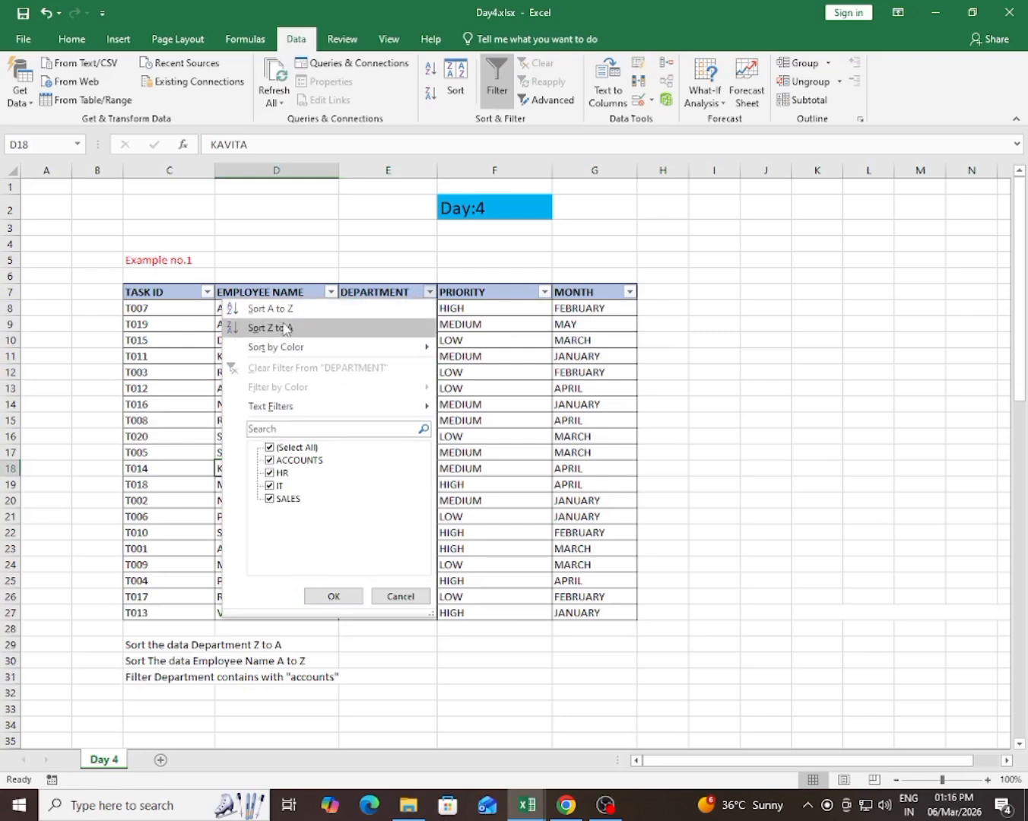
{"action": "mouse_move", "coordinate": [278, 409]}
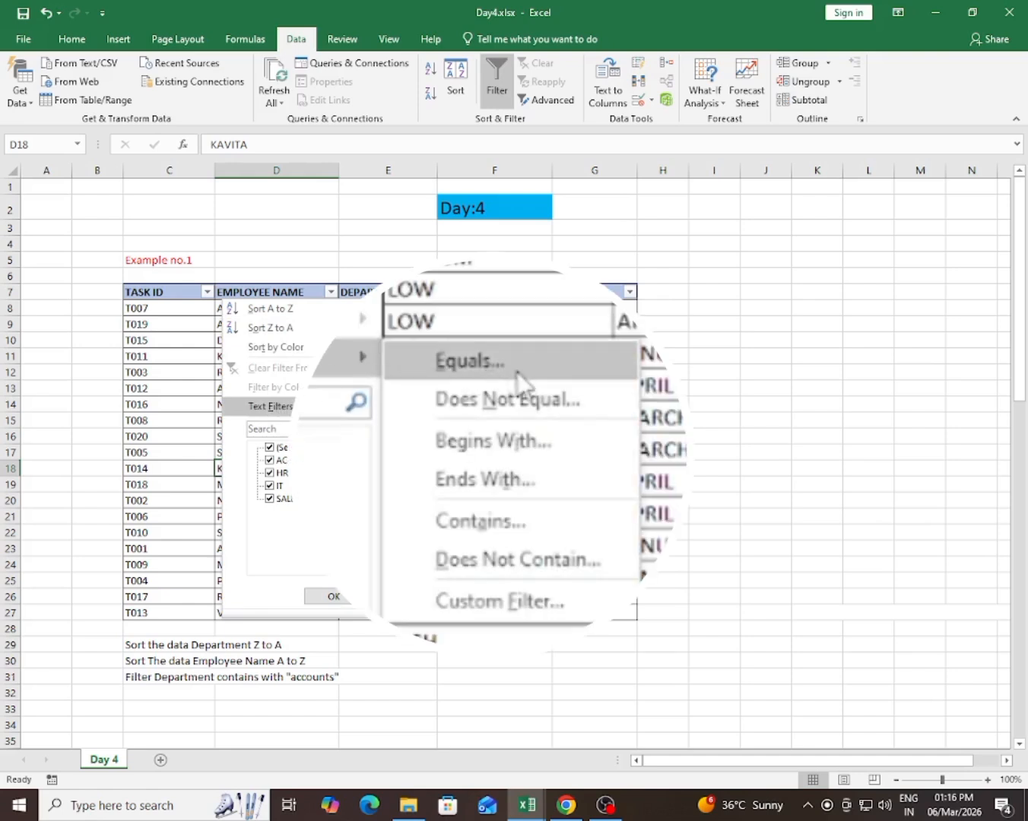
{"action": "left_click", "coordinate": [504, 416]}
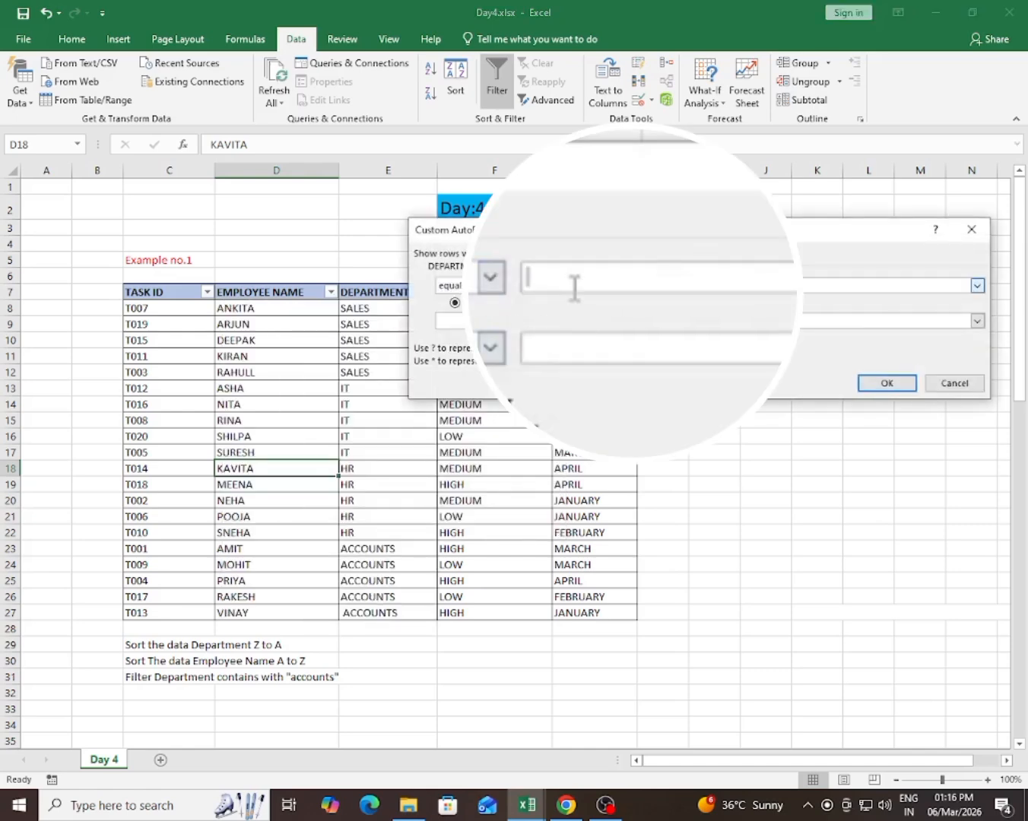
{"action": "type", "text": "sales"}
{"action": "left_click", "coordinate": [887, 383]}
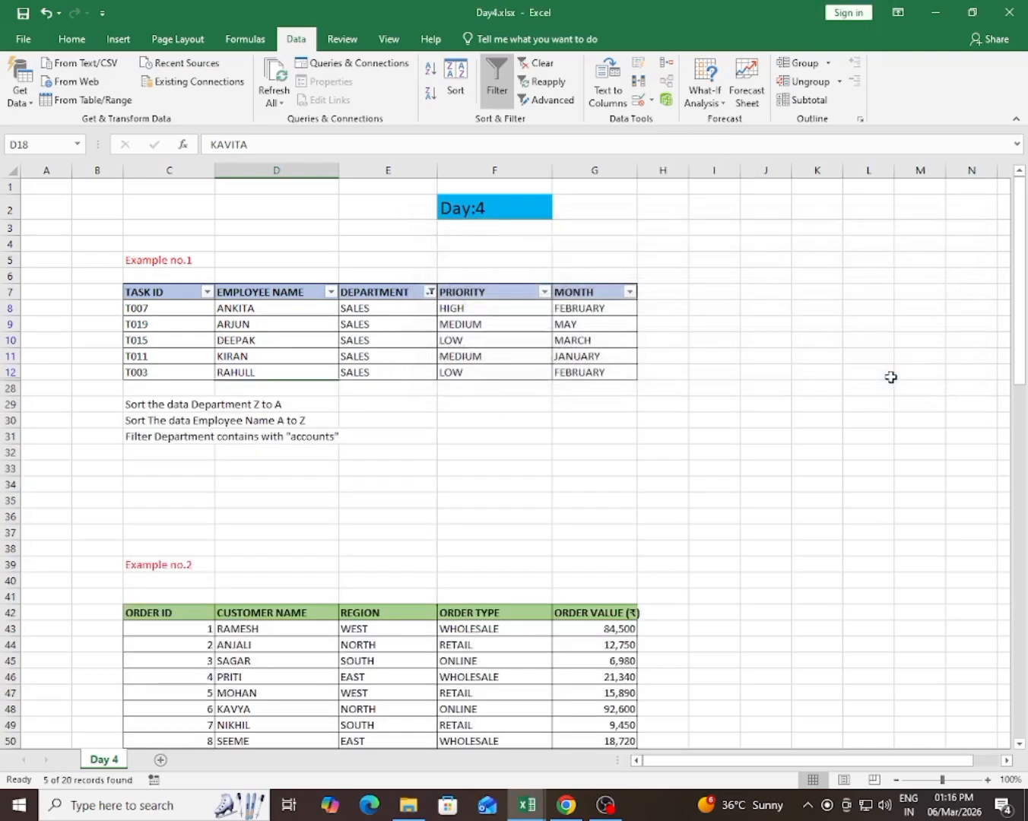
Change the Department text filter to rows that do not equal "sales"
{"action": "left_click", "coordinate": [431, 293]}
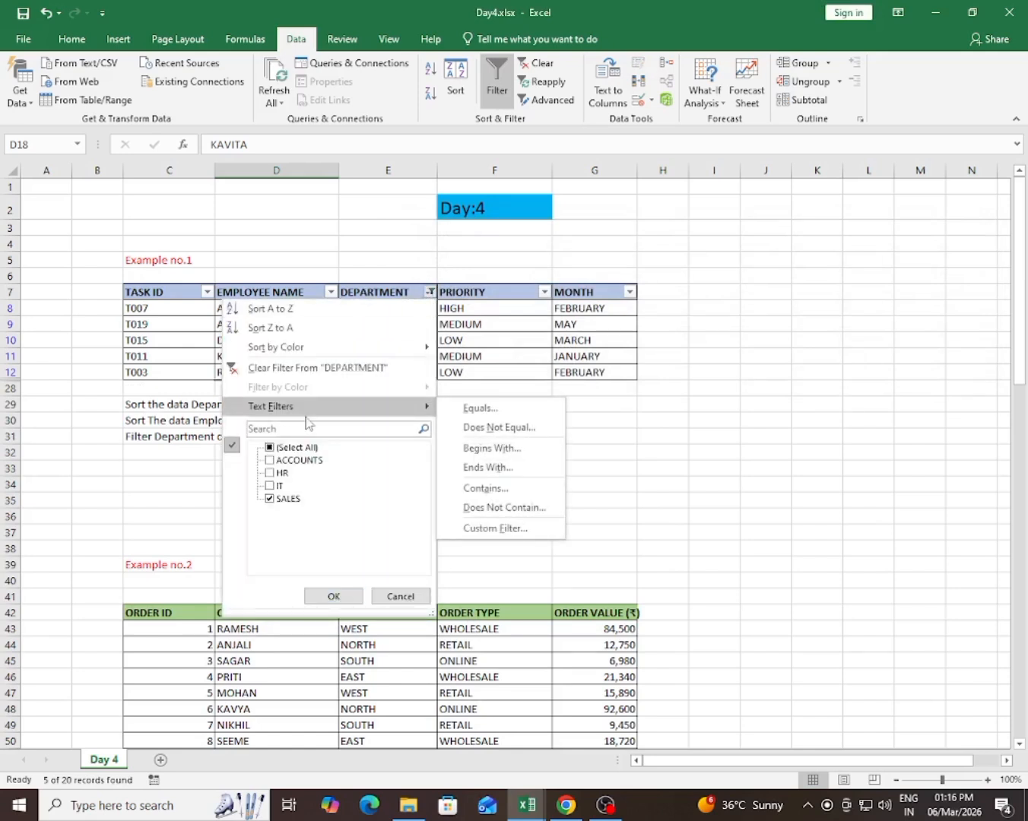
{"action": "left_click", "coordinate": [505, 436]}
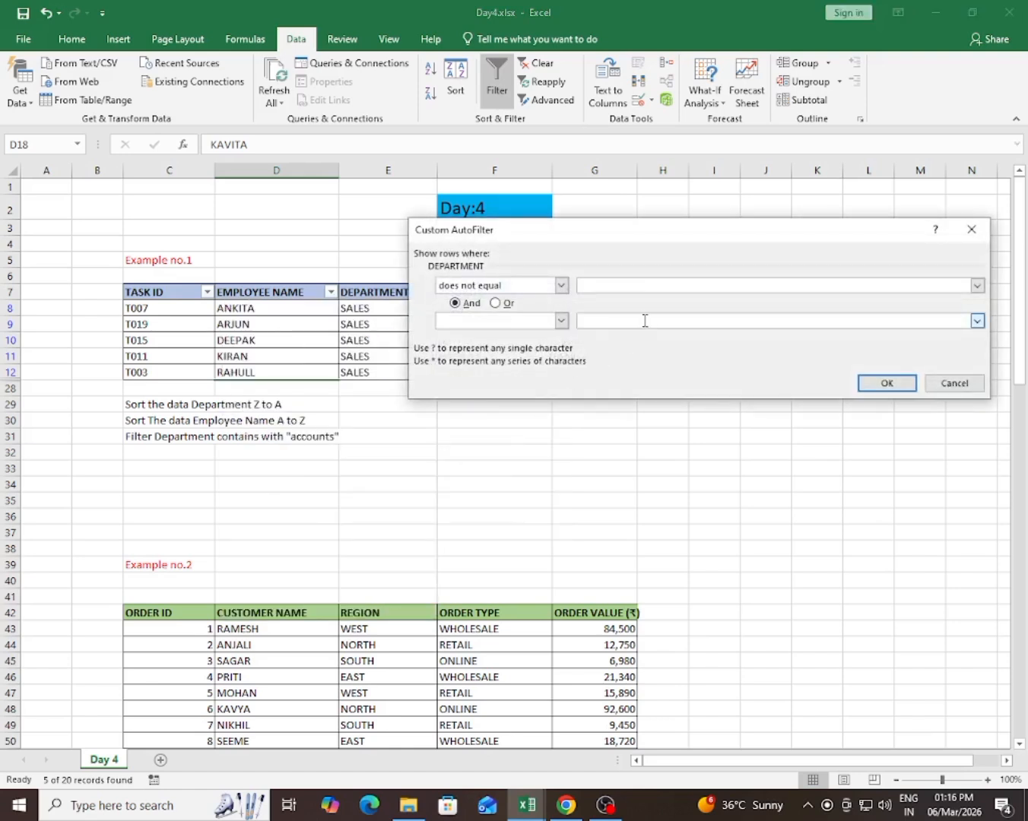
{"action": "type", "text": "sales"}
{"action": "left_click", "coordinate": [887, 384]}
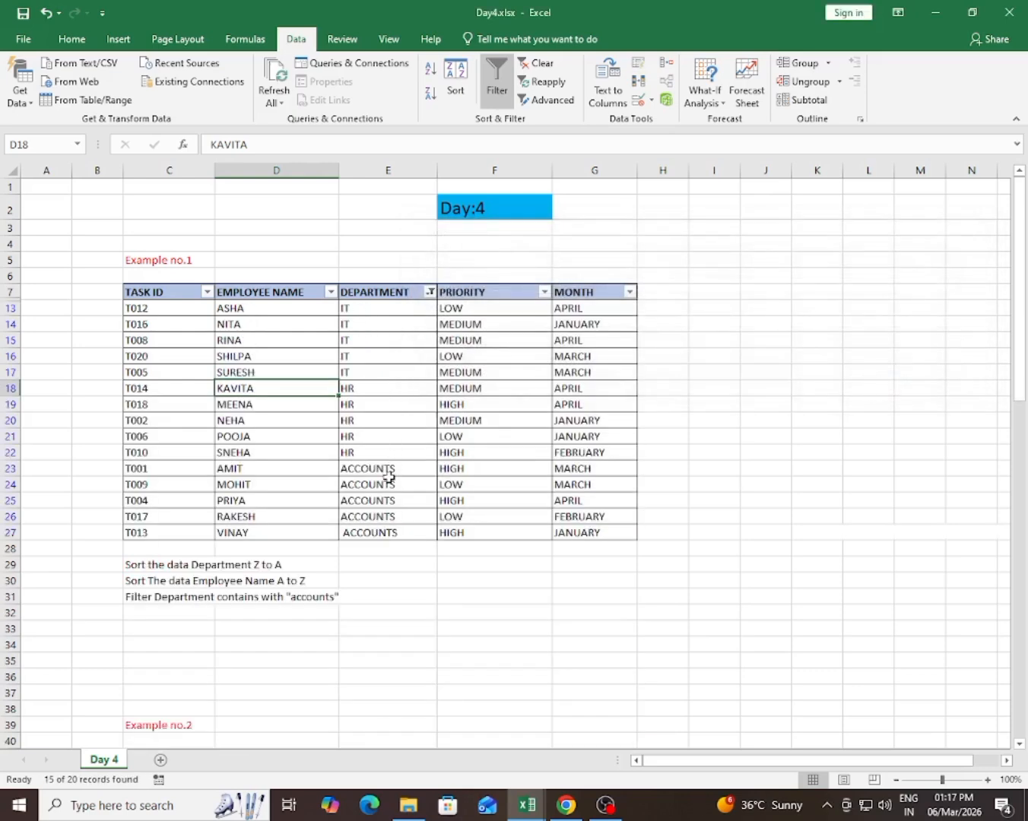
Change the Department text filter to rows that begin with "h" and check the filtered departments
{"action": "left_click", "coordinate": [429, 293]}
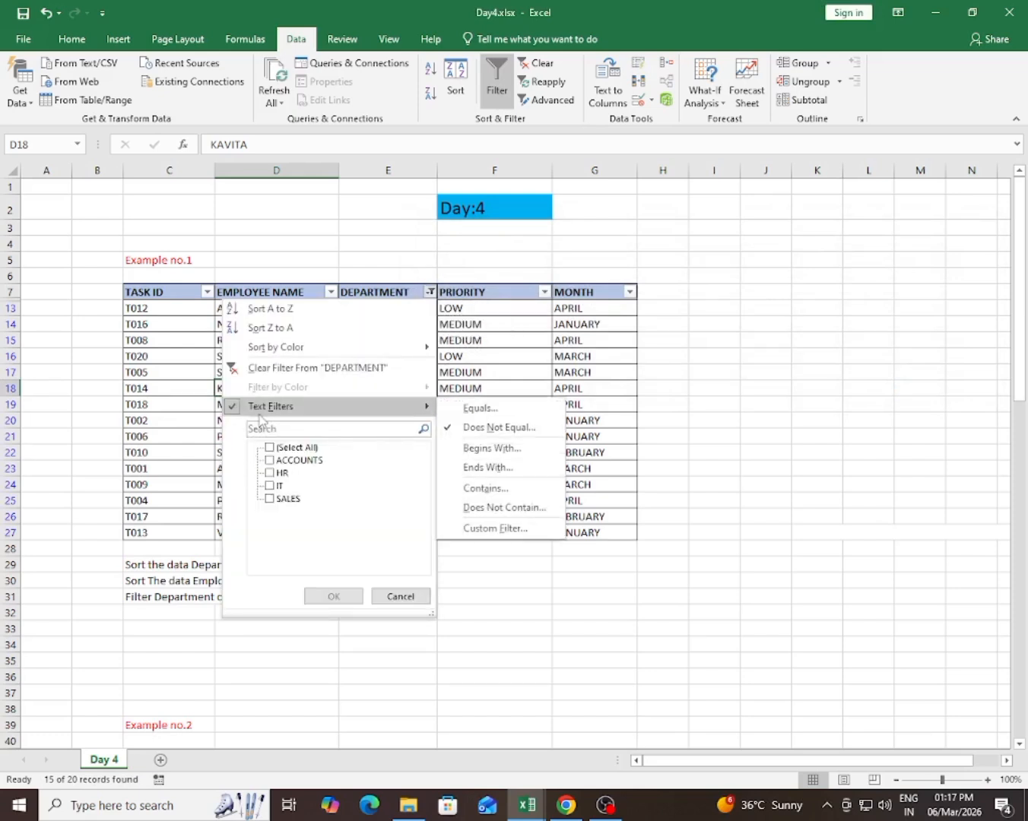
{"action": "left_click", "coordinate": [498, 454]}
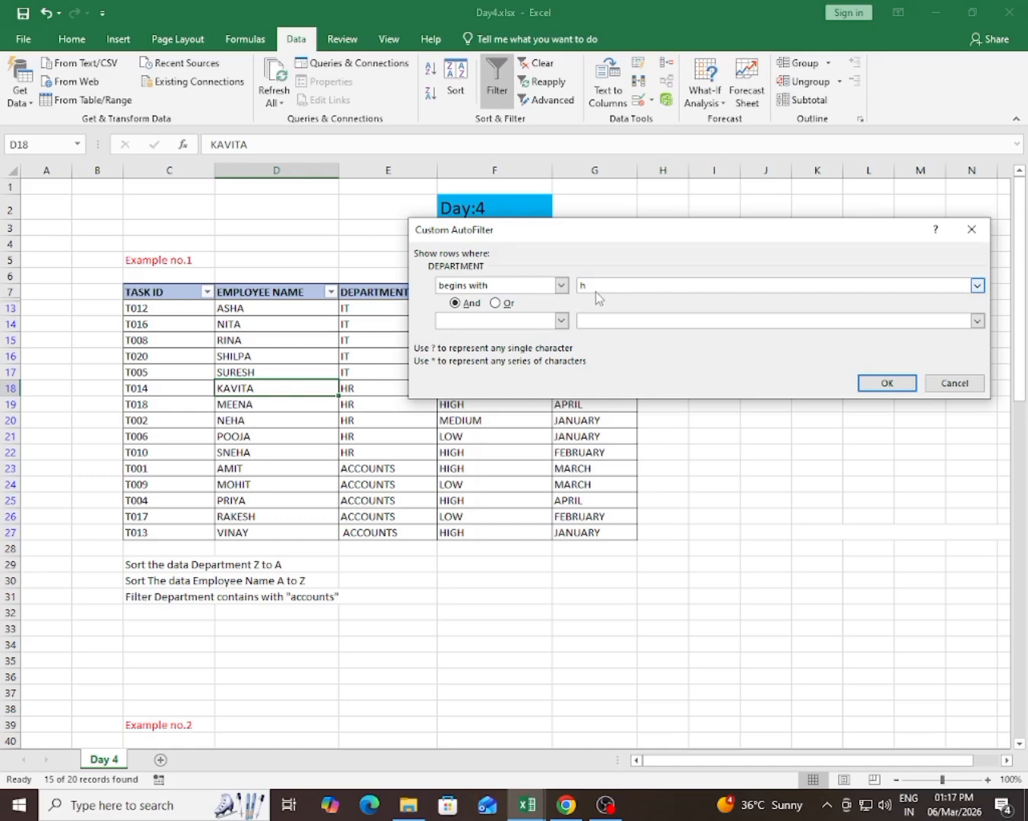
{"action": "left_click", "coordinate": [882, 384]}
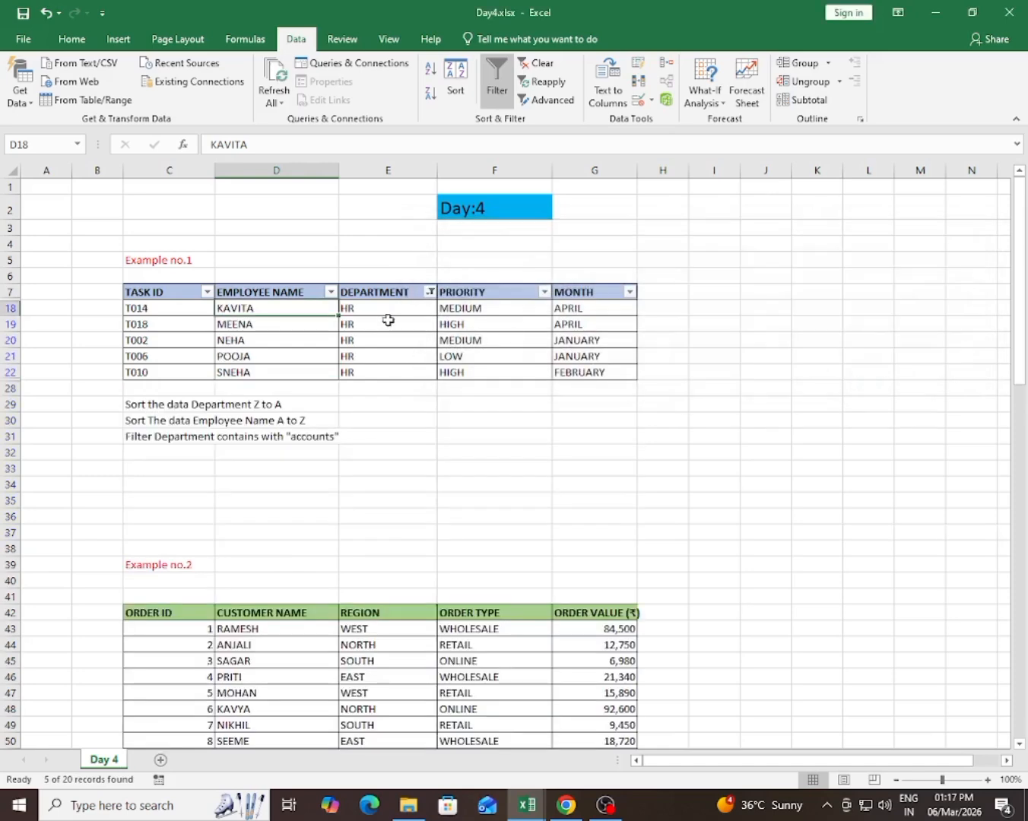
{"action": "left_click_drag", "start_coordinate": [355, 307], "coordinate": [364, 370]}
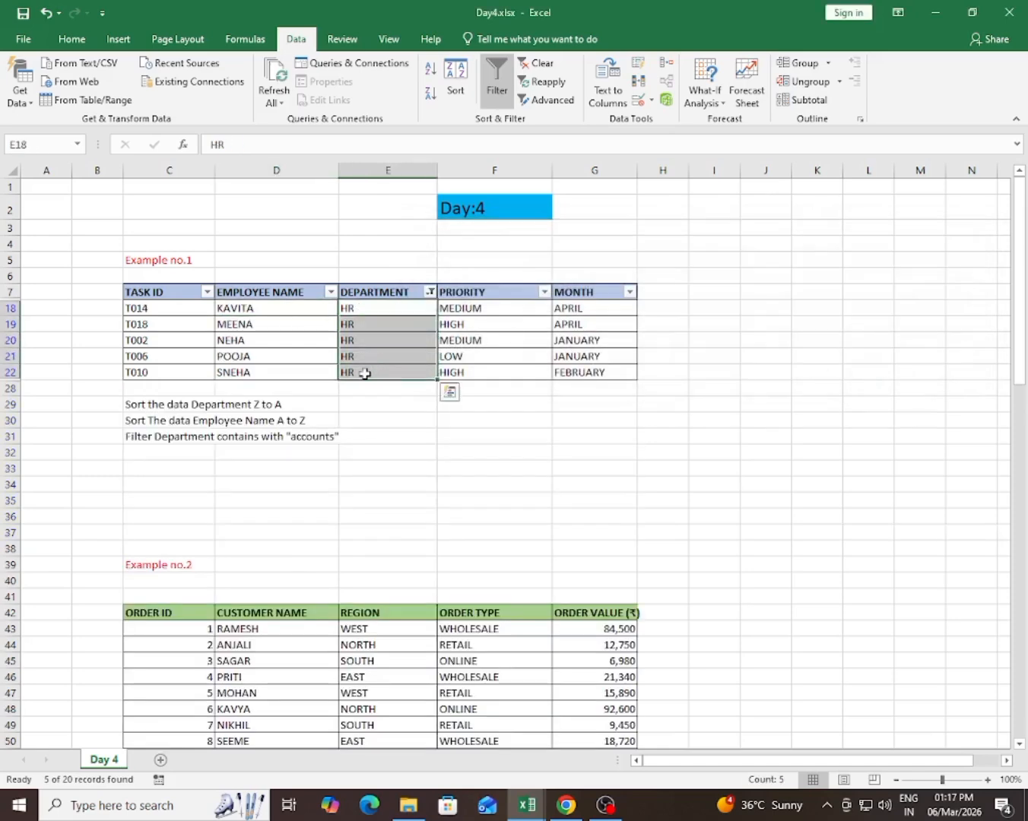
{"action": "left_click", "coordinate": [363, 370]}
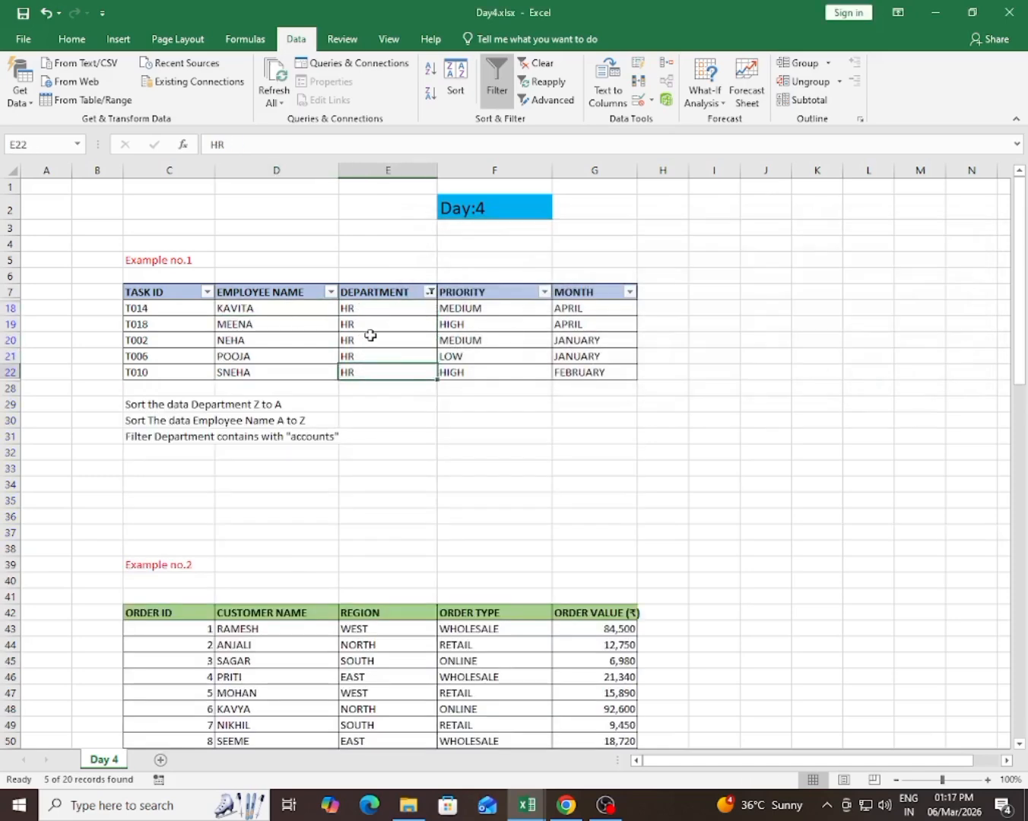
{"action": "left_click", "coordinate": [430, 292]}
{"action": "mouse_move", "coordinate": [318, 400]}
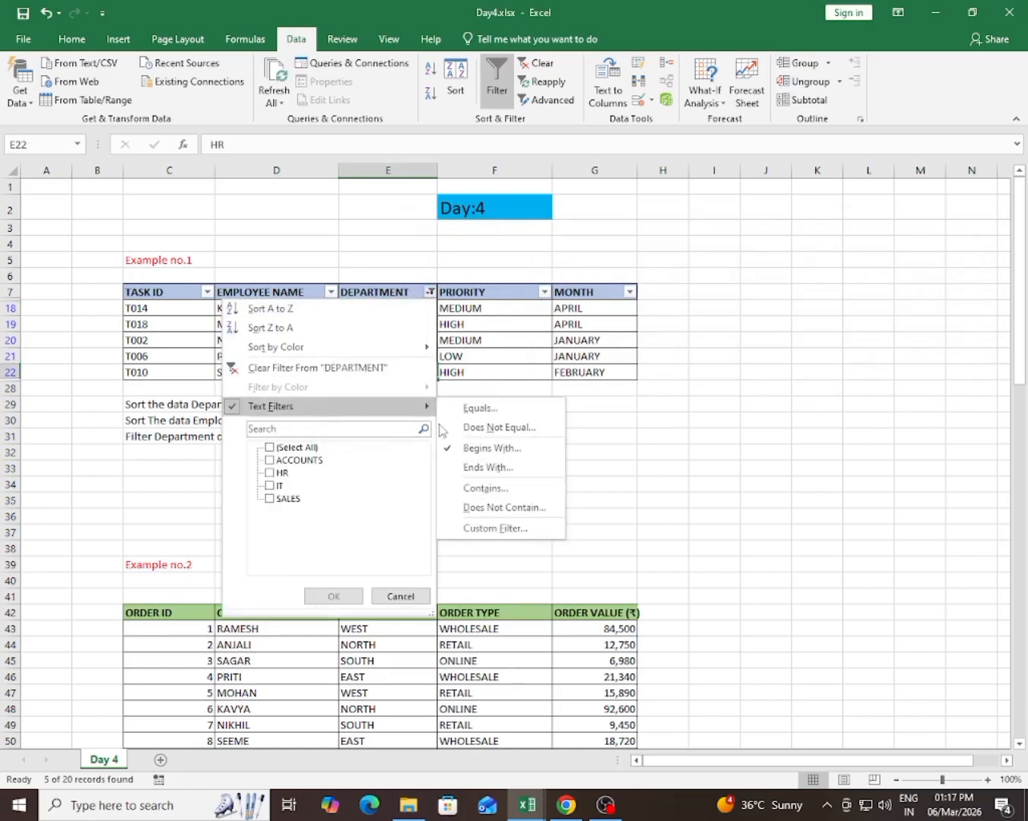
{"action": "left_click", "coordinate": [483, 468]}
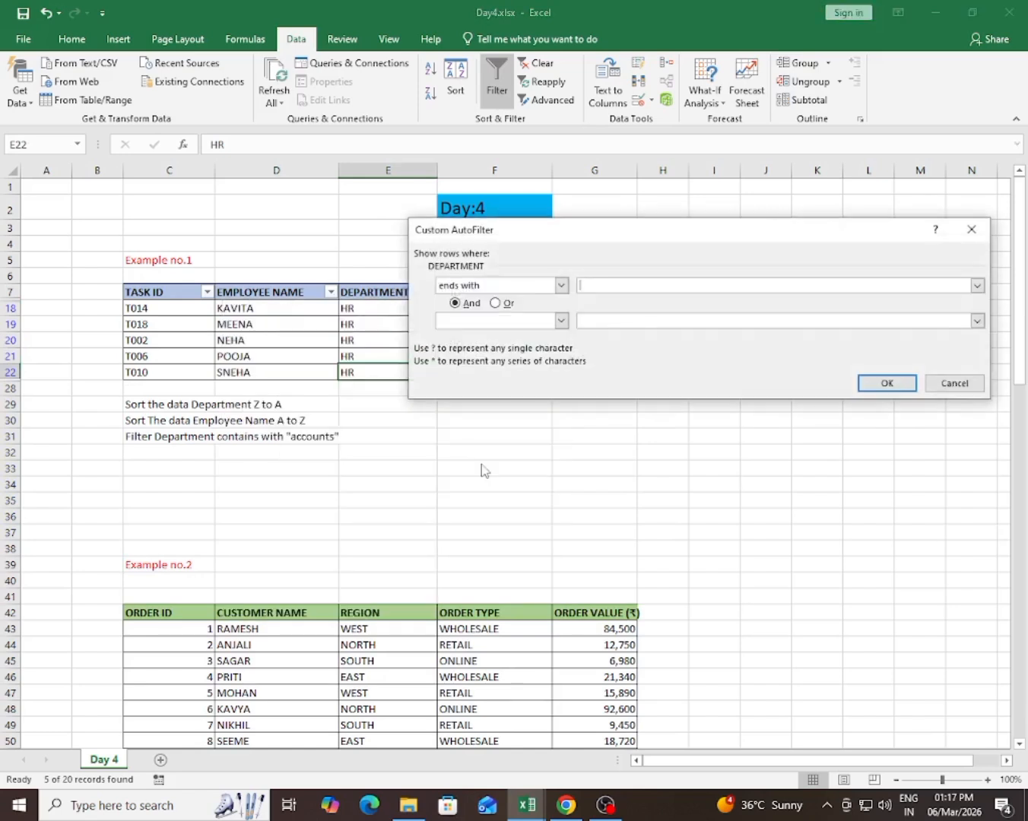
{"action": "left_click", "coordinate": [970, 390]}
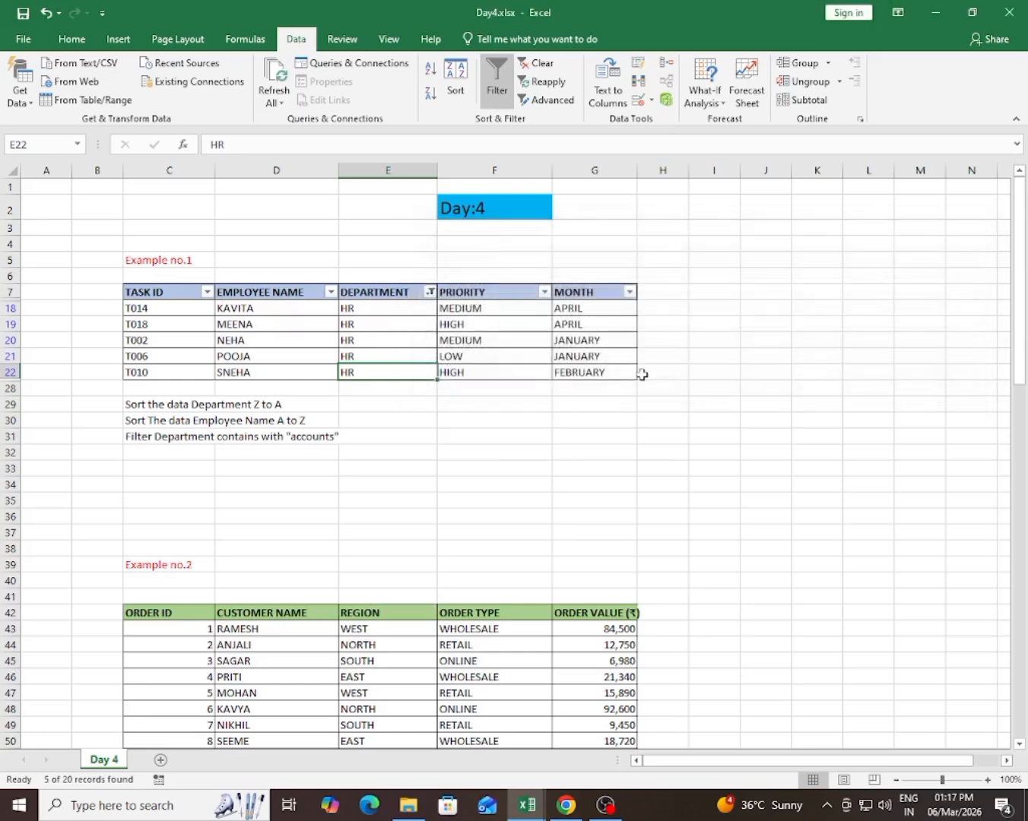
Clear the filter from the Department column
{"action": "left_click", "coordinate": [431, 292]}
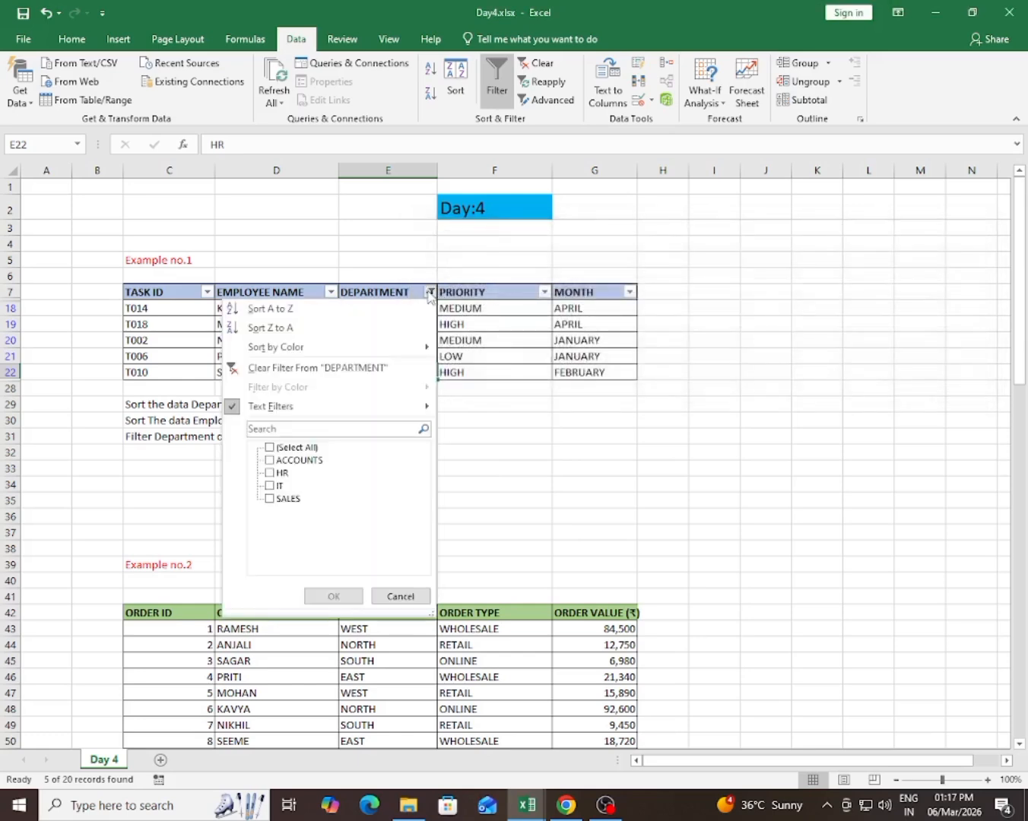
{"action": "left_click", "coordinate": [252, 367]}
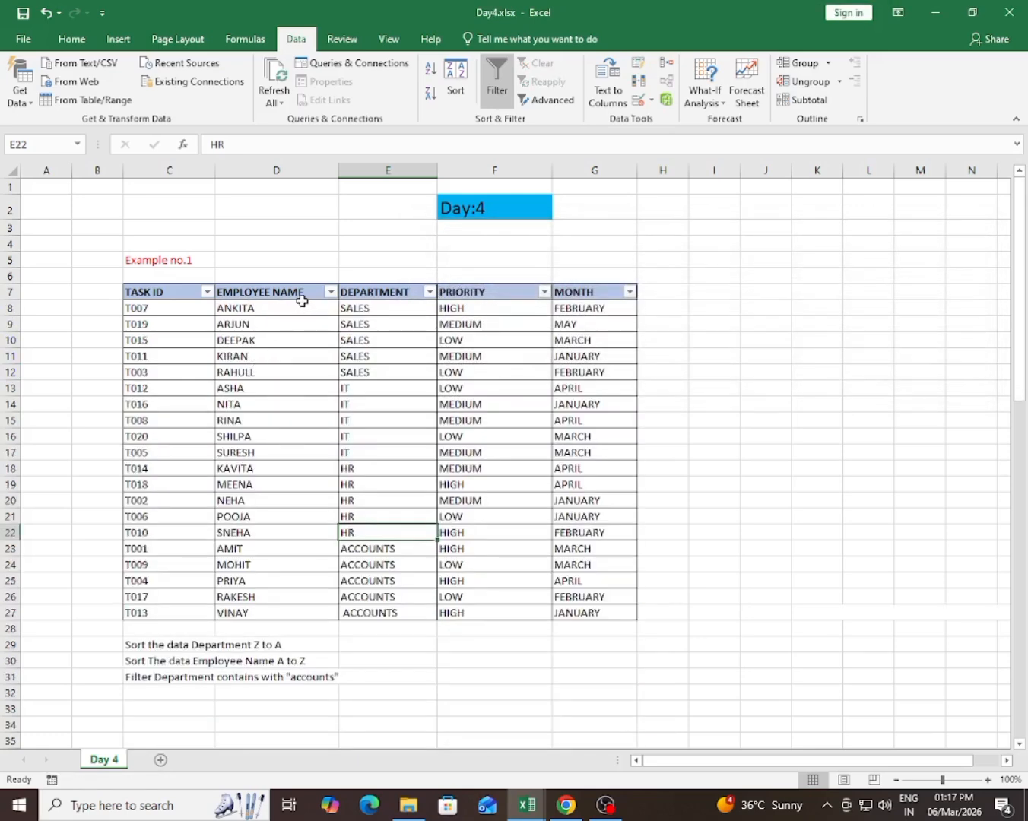
Filter the Employee Name column for names that end with "h" and check the filtered names
{"action": "left_click", "coordinate": [330, 292]}
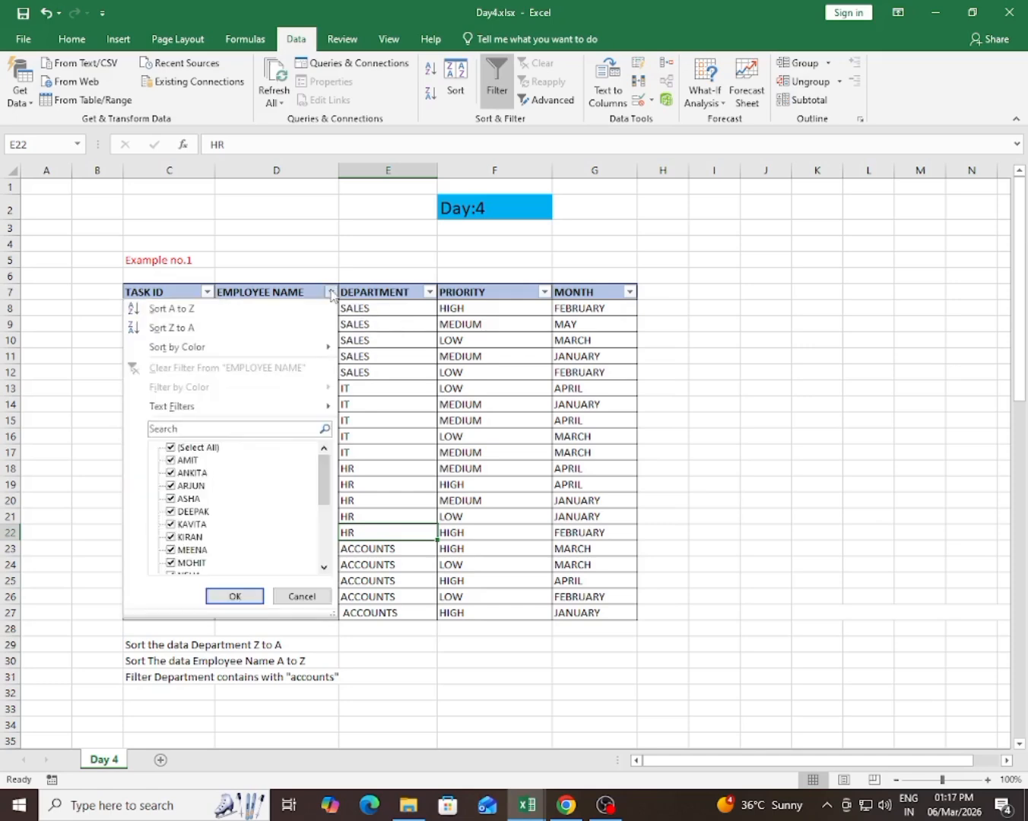
{"action": "mouse_move", "coordinate": [214, 408]}
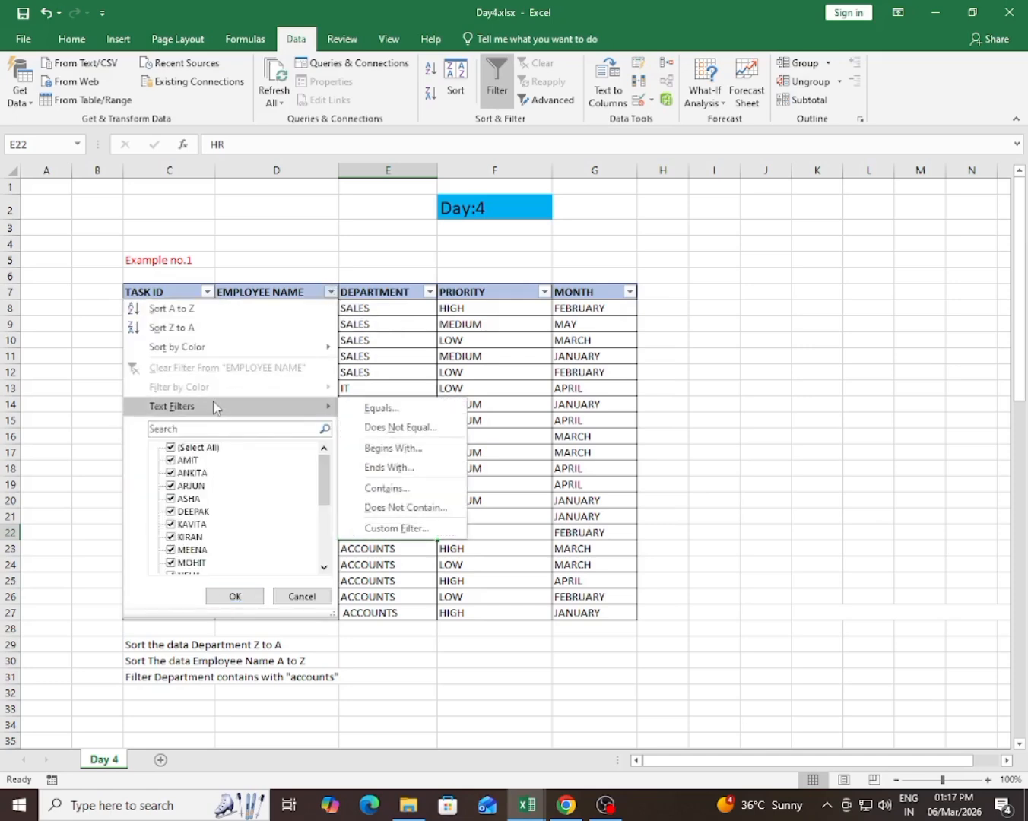
{"action": "left_click", "coordinate": [401, 466]}
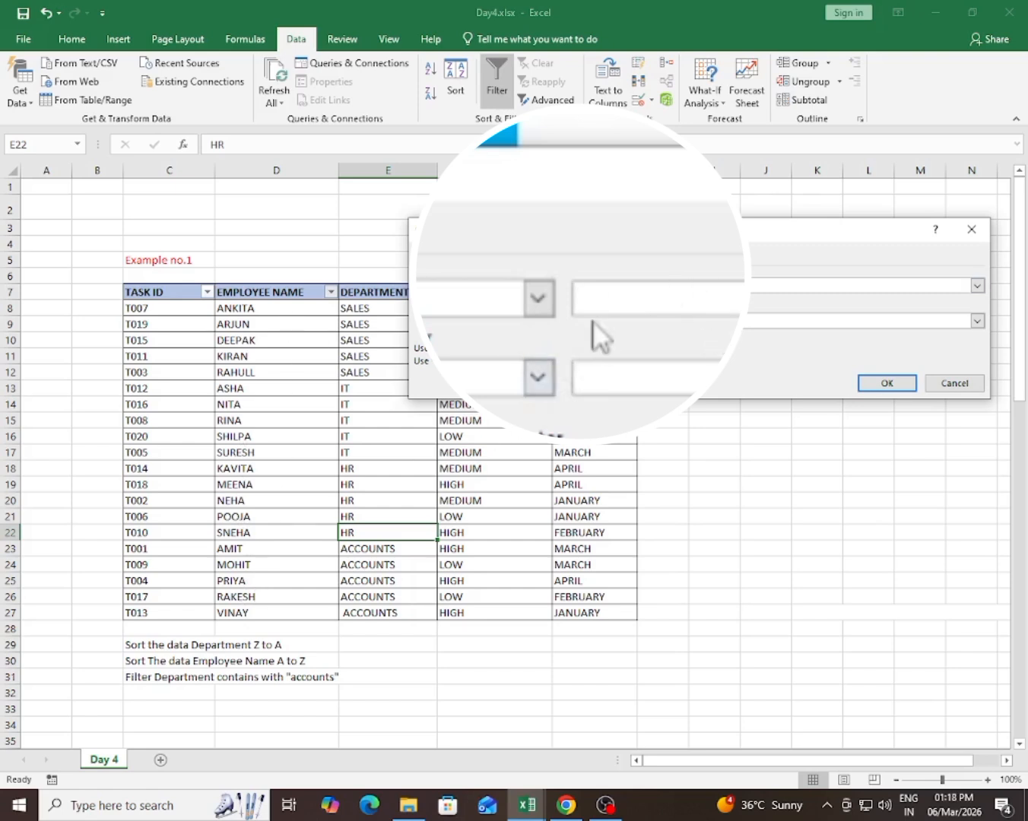
{"action": "type", "text": "h"}
{"action": "left_click", "coordinate": [891, 382]}
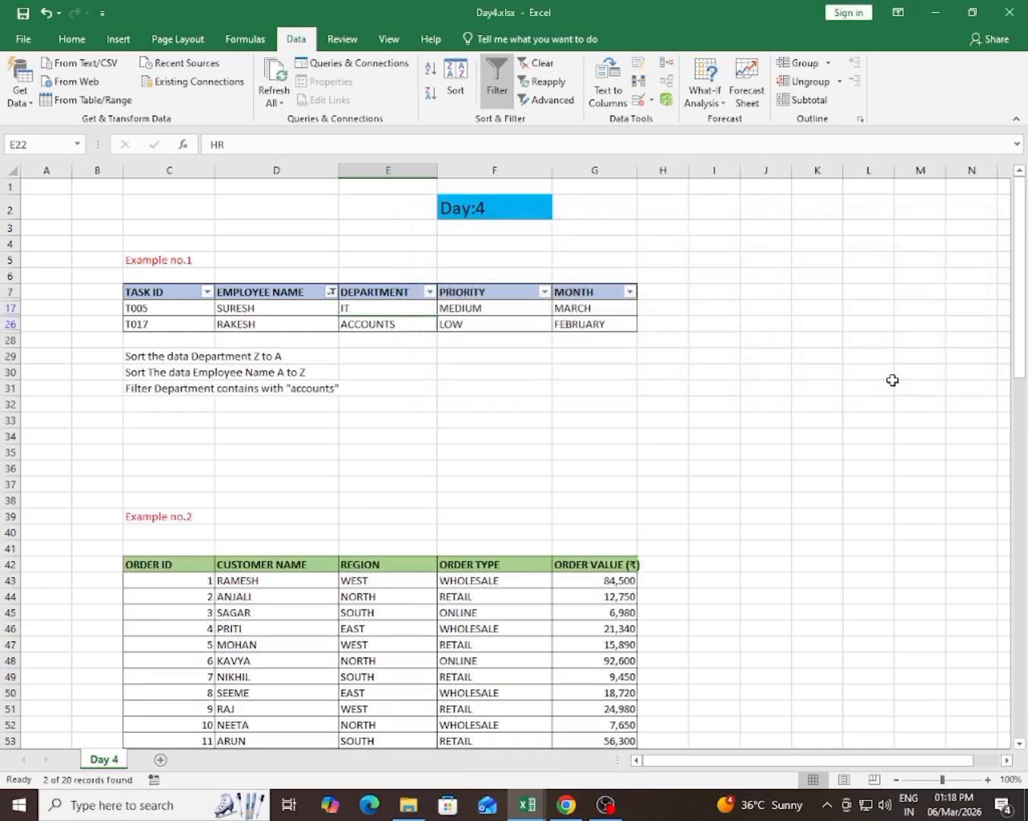
{"action": "left_click_drag", "start_coordinate": [251, 308], "coordinate": [253, 322]}
{"action": "left_click", "coordinate": [252, 322]}
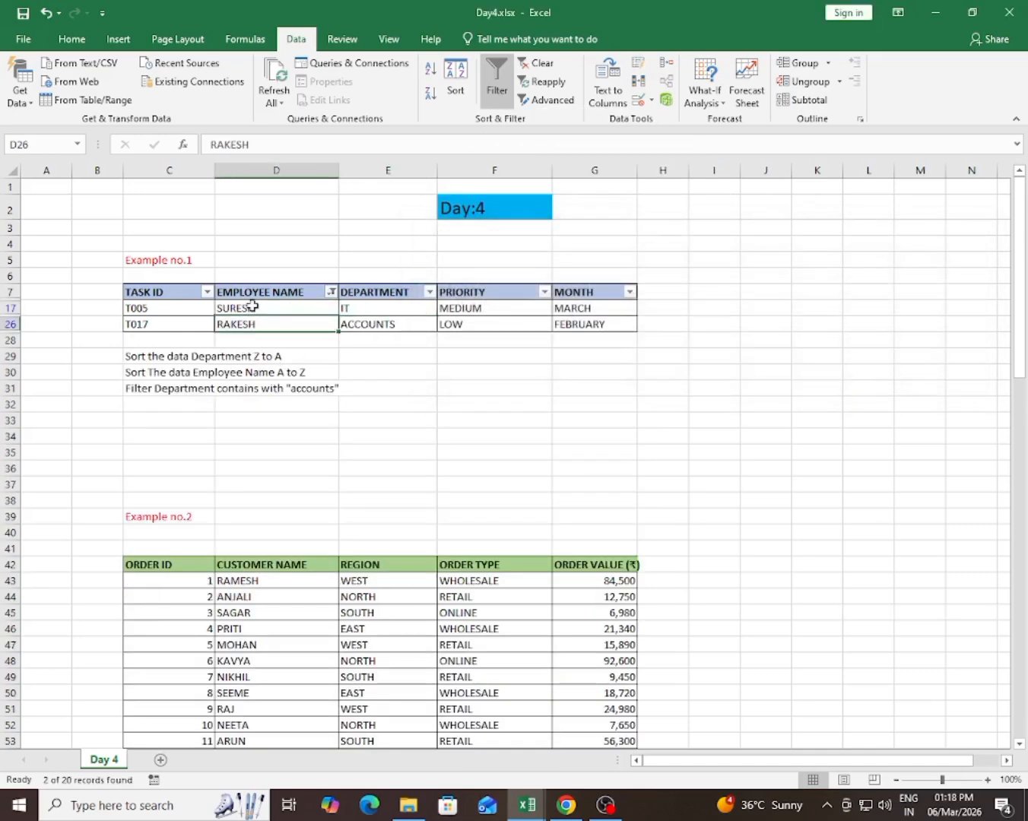
{"action": "left_click", "coordinate": [253, 307]}
{"action": "left_click", "coordinate": [259, 321]}
{"action": "left_click", "coordinate": [332, 292]}
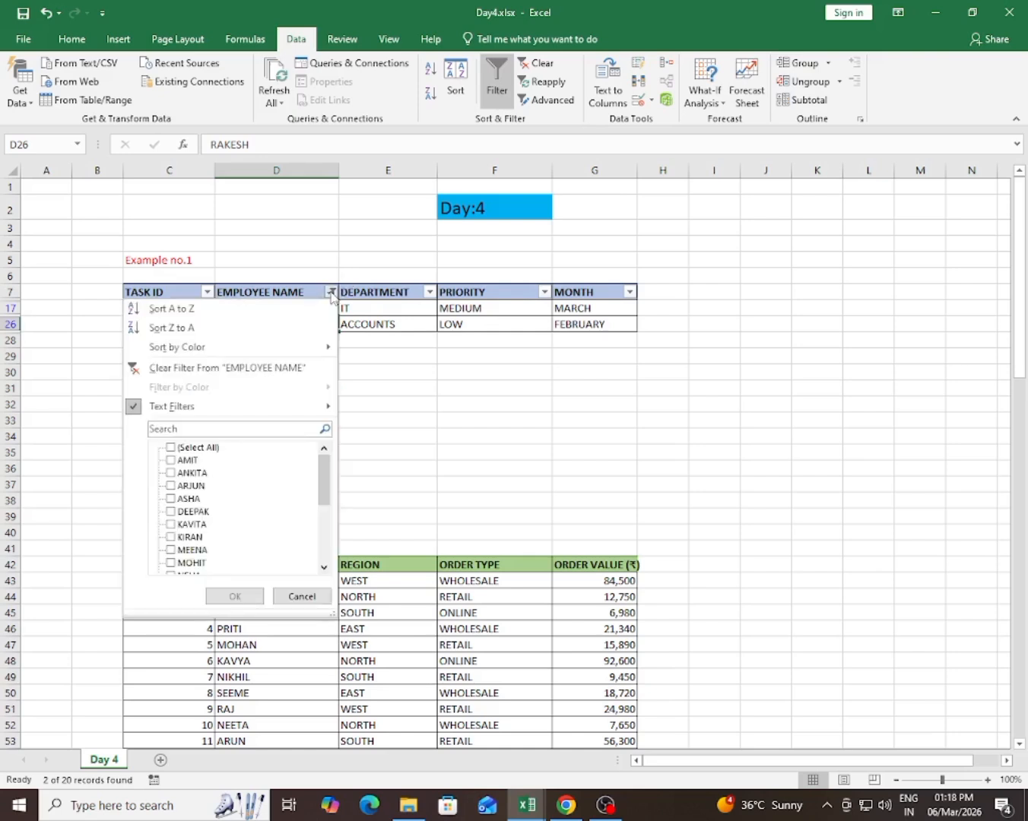
{"action": "mouse_move", "coordinate": [210, 412]}
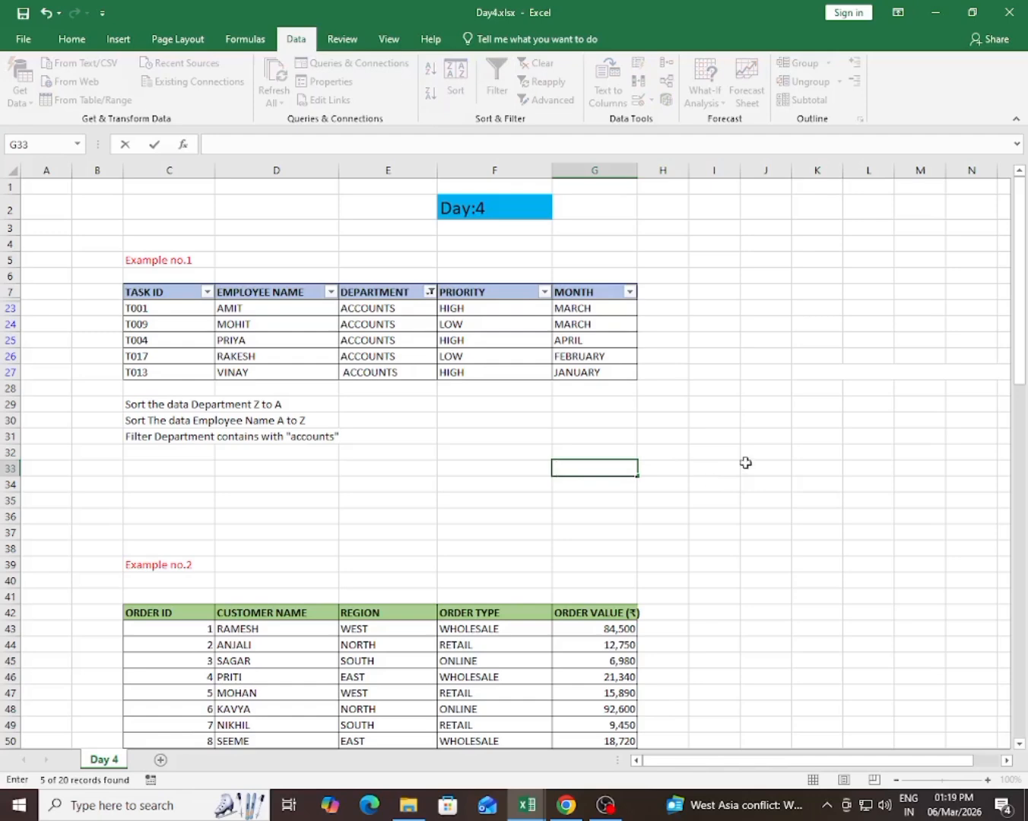
Clear the active text filter from the Department column to show all employee rows
{"action": "left_click", "coordinate": [761, 480]}
{"action": "left_click", "coordinate": [430, 292]}
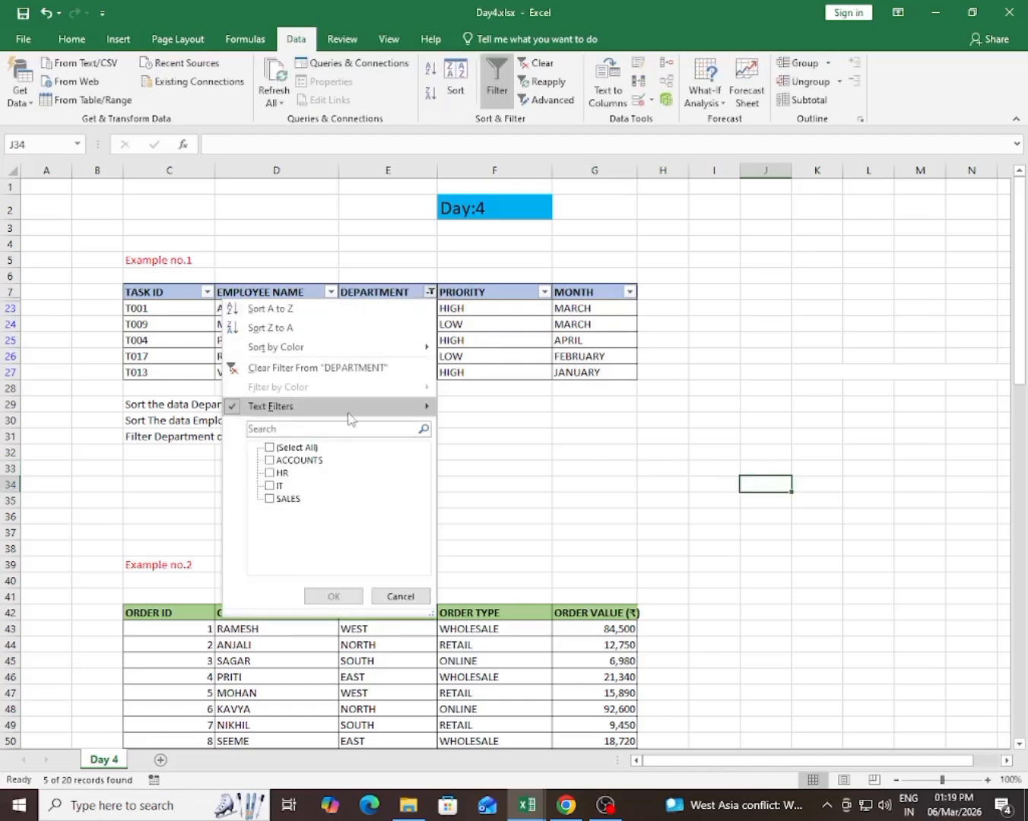
{"action": "mouse_move", "coordinate": [384, 404]}
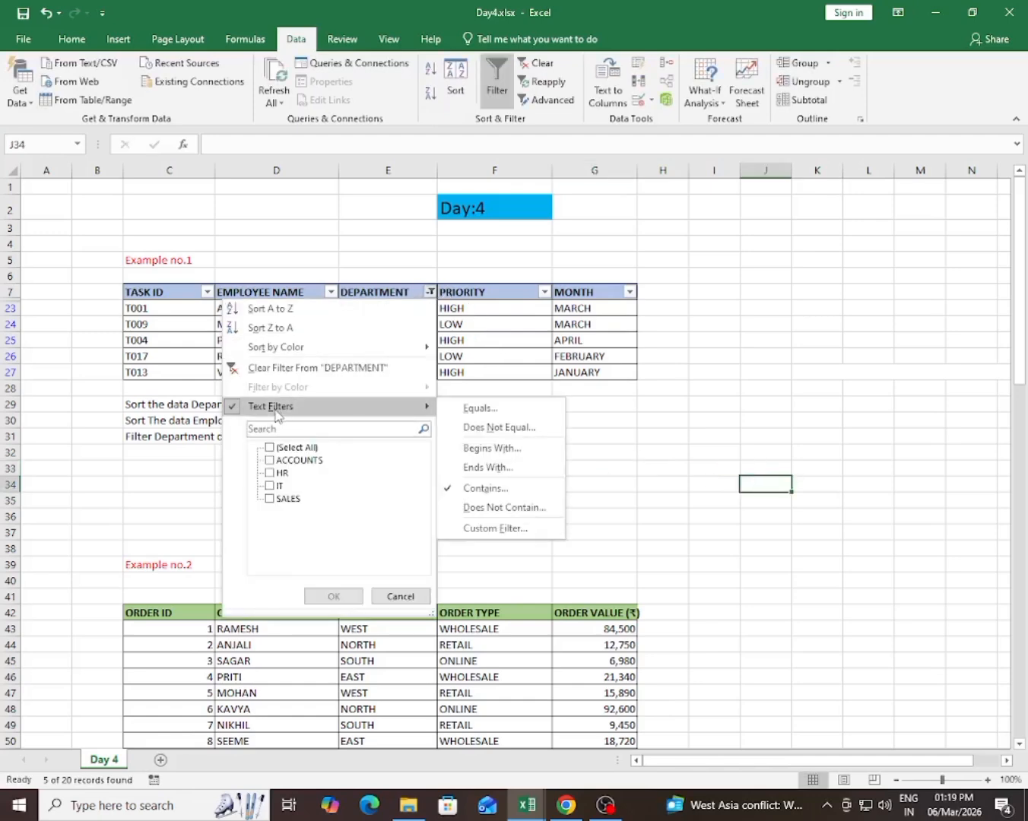
{"action": "left_click", "coordinate": [296, 367]}
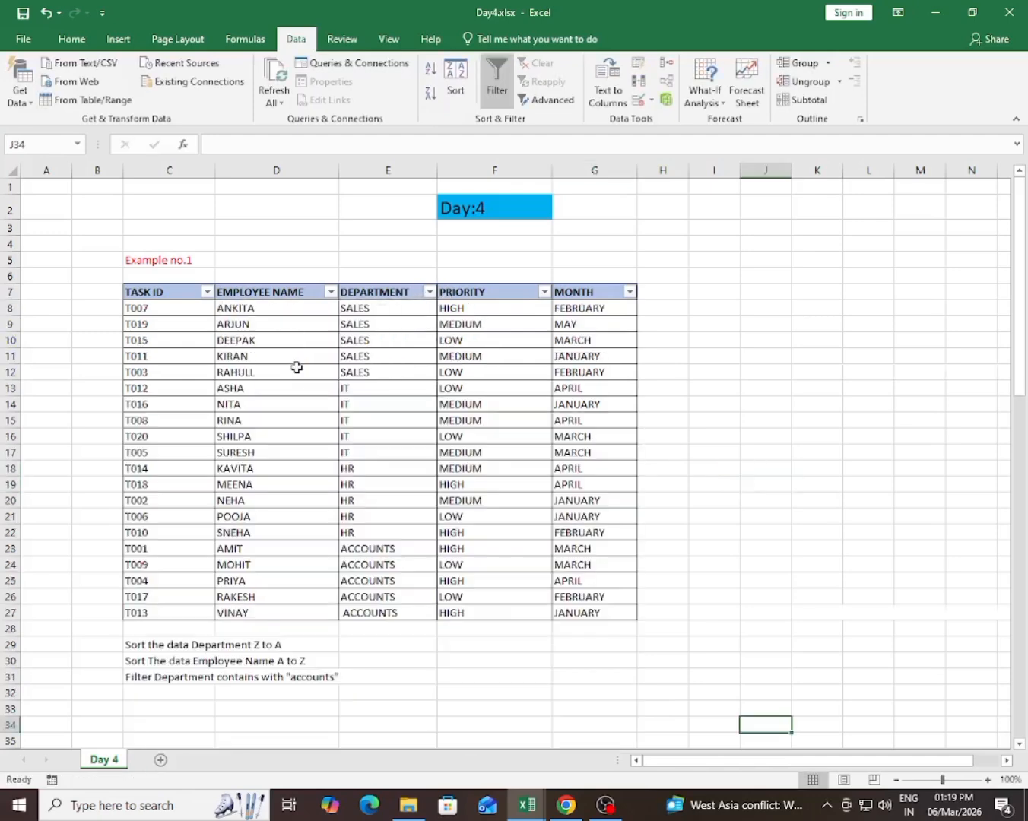
Apply a text filter to the Department column for rows that contain "count"
{"action": "left_click", "coordinate": [429, 292]}
{"action": "mouse_move", "coordinate": [295, 406]}
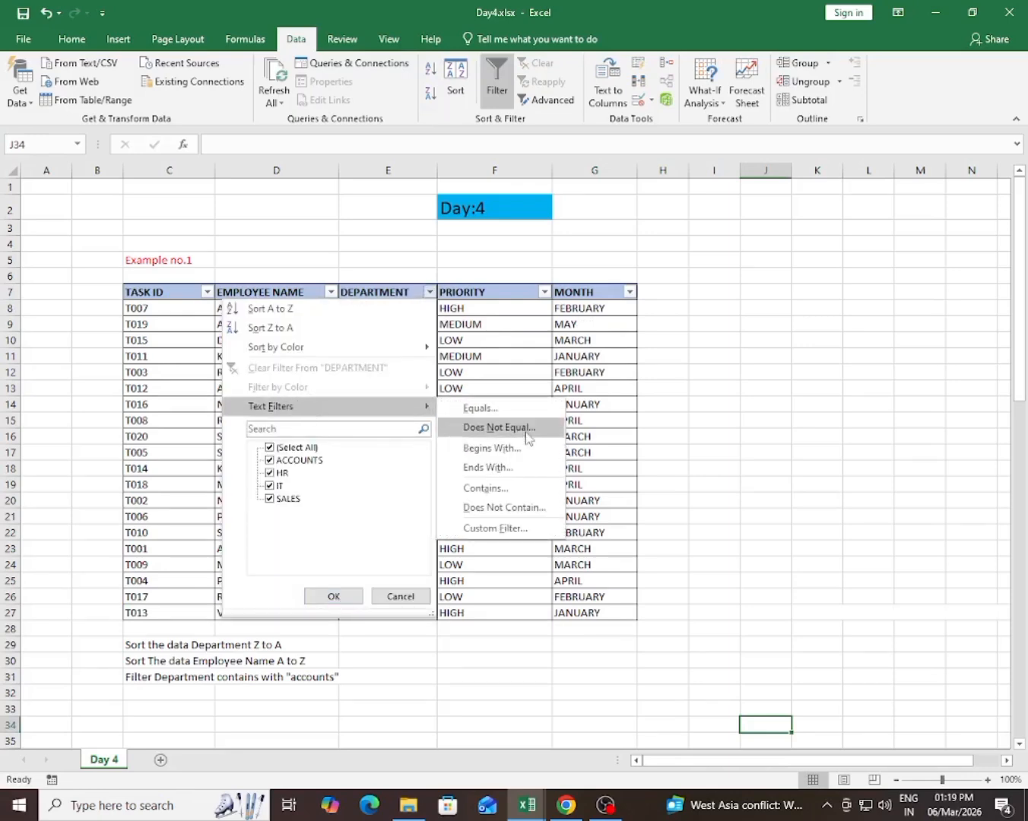
{"action": "left_click", "coordinate": [515, 493]}
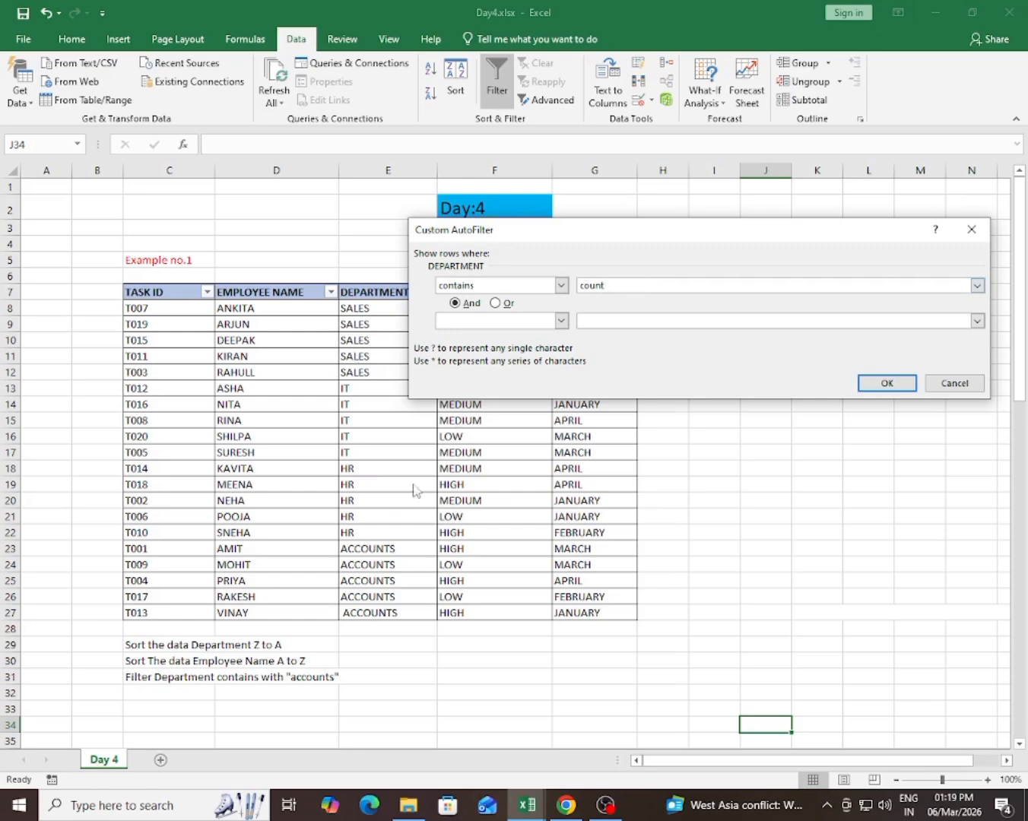
{"action": "left_click", "coordinate": [886, 384]}
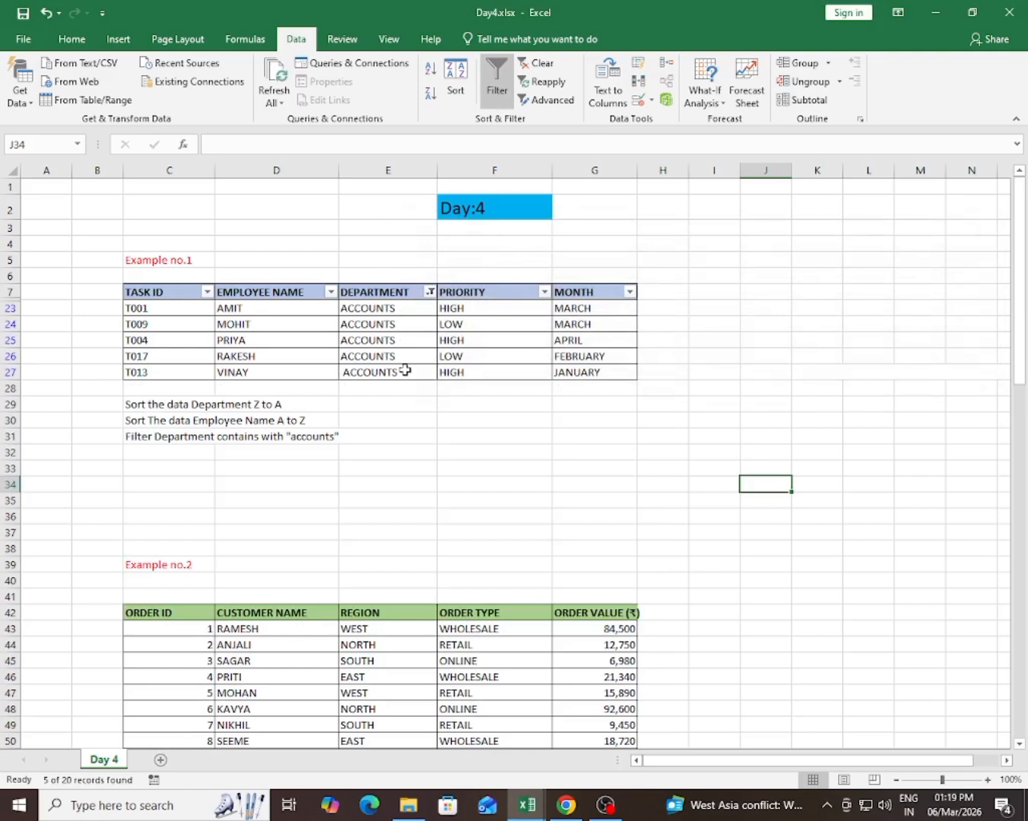
Remove the "count" text filter from the Department column
{"action": "left_click", "coordinate": [429, 293]}
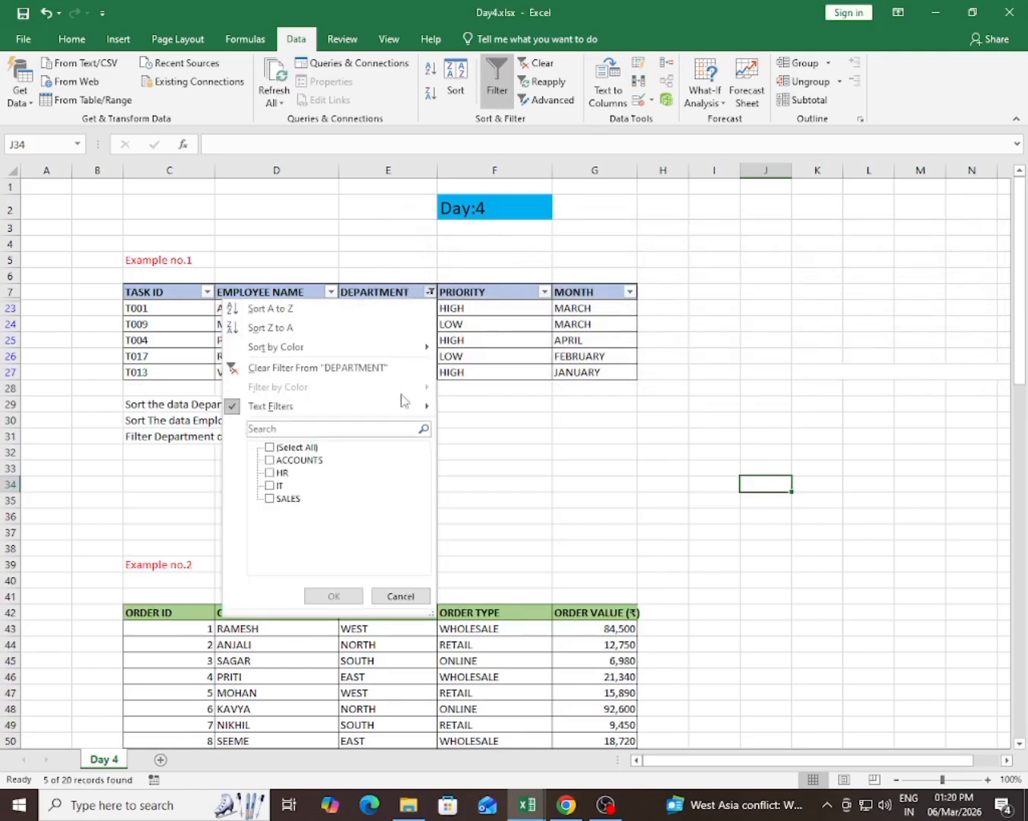
{"action": "mouse_move", "coordinate": [337, 407]}
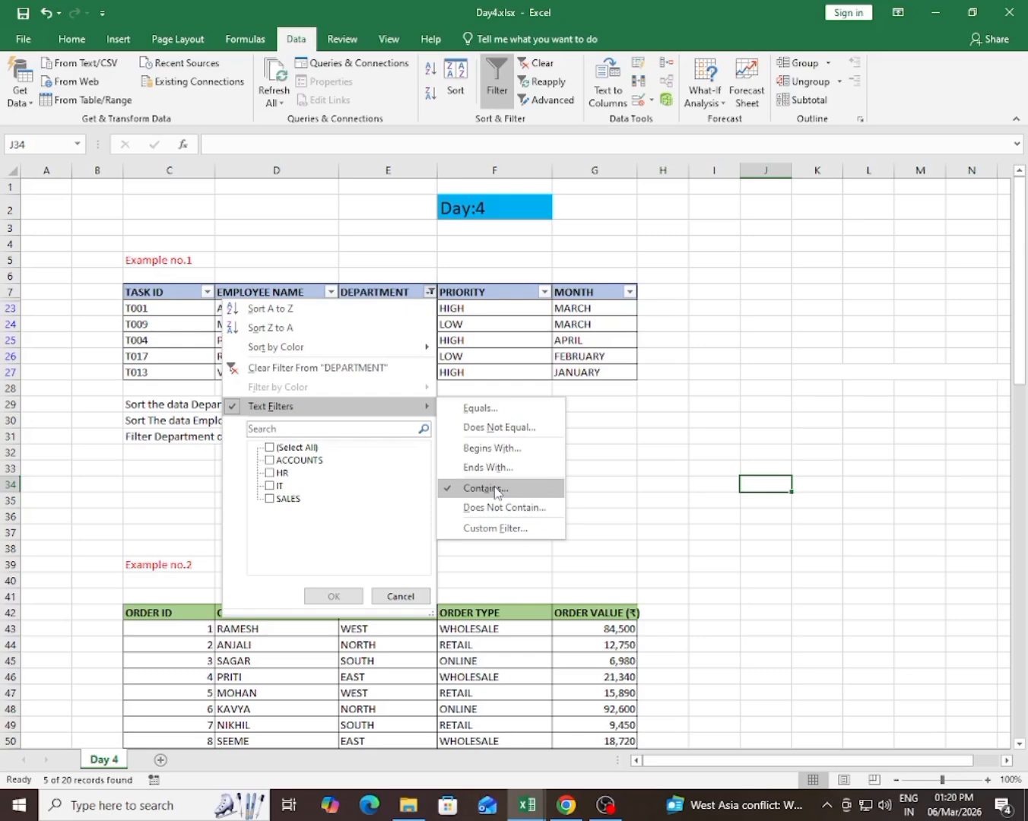
{"action": "left_click", "coordinate": [338, 374]}
Turn on filtering for the Example no.2 orders table from its Customer Name header
{"action": "scroll", "coordinate": [408, 526], "scroll_direction": "down", "scroll_amount": 1}
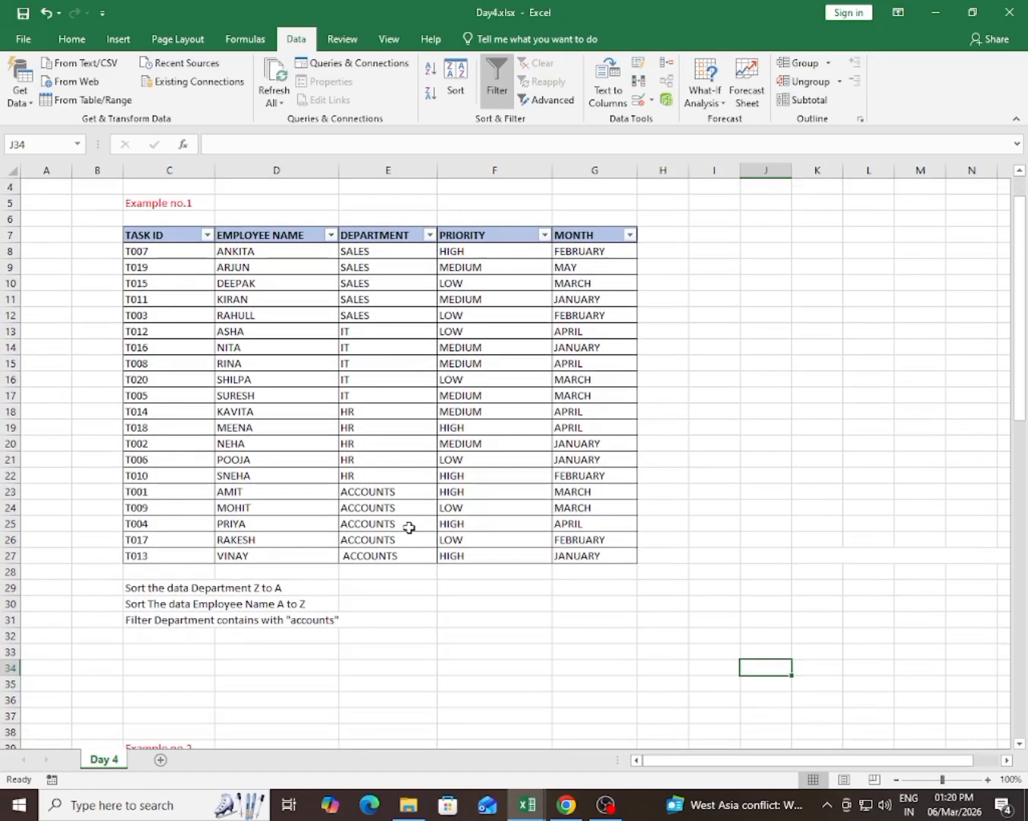
{"action": "scroll", "coordinate": [407, 527], "scroll_direction": "down", "scroll_amount": 8}
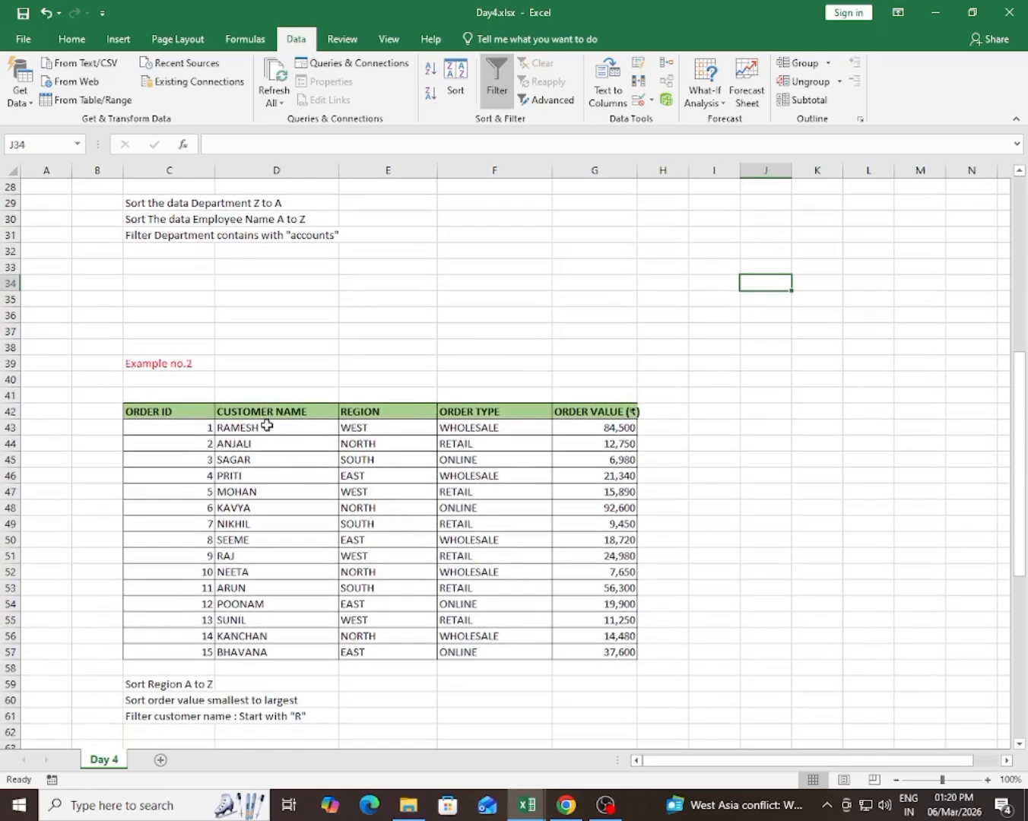
{"action": "left_click_drag", "start_coordinate": [267, 426], "coordinate": [252, 648]}
{"action": "left_click", "coordinate": [275, 524]}
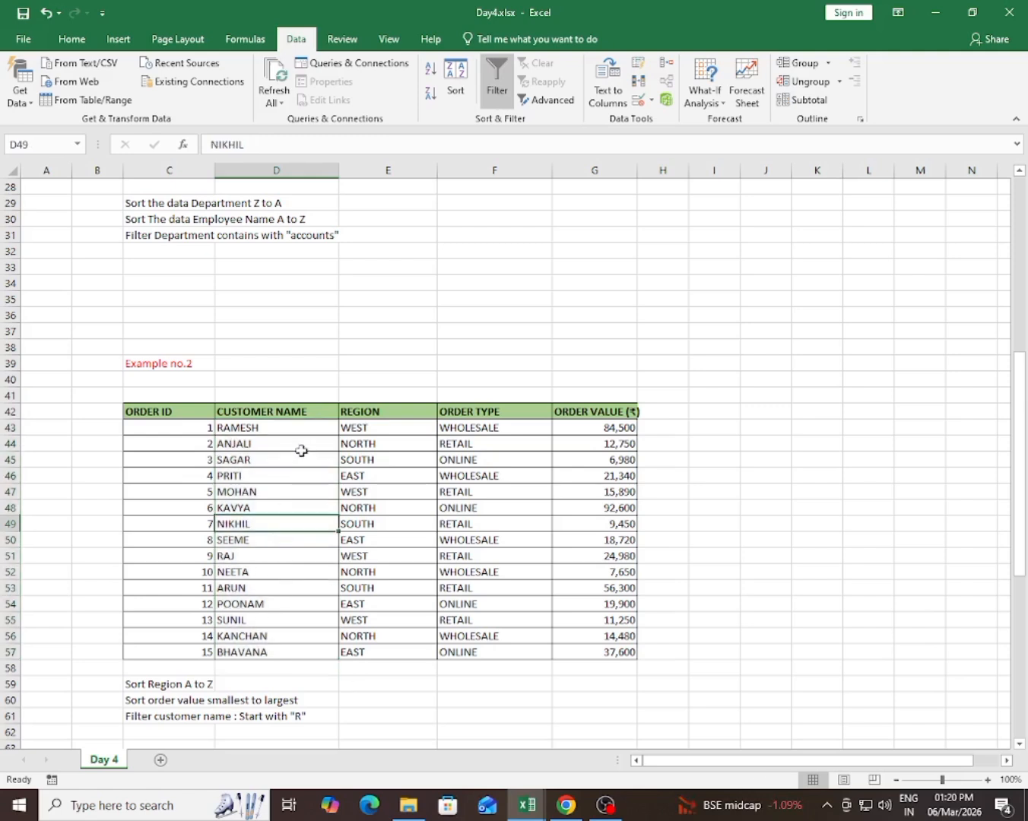
{"action": "left_click", "coordinate": [312, 411]}
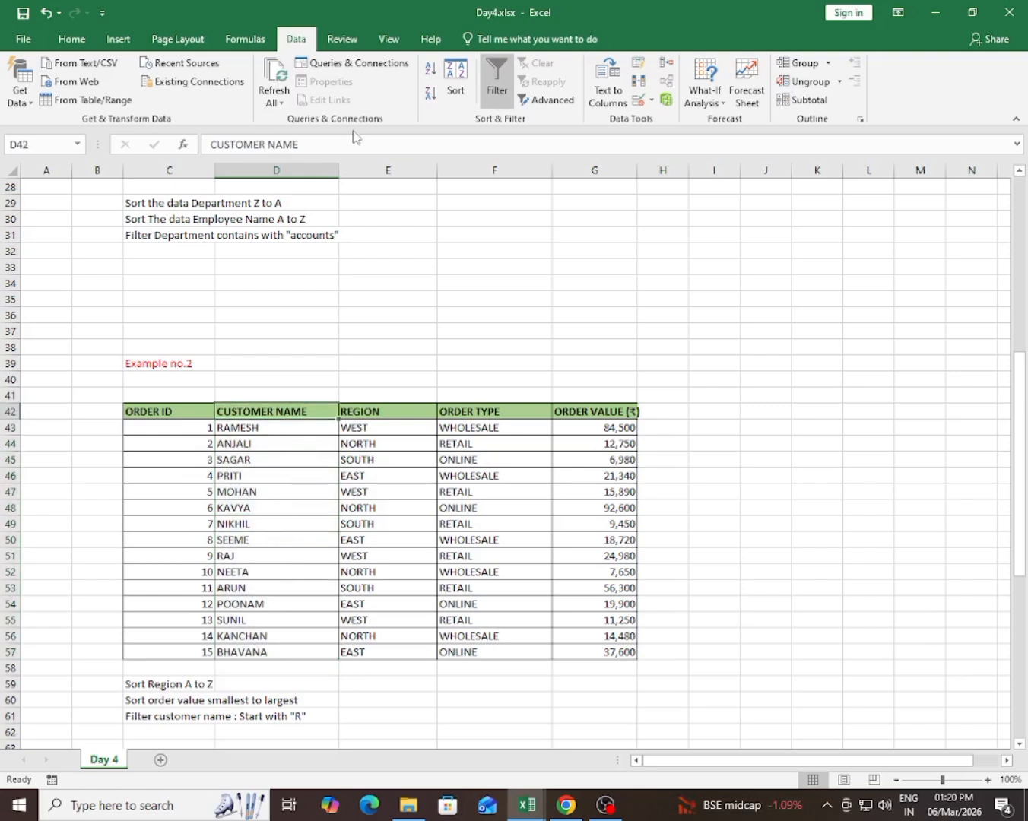
{"action": "left_click", "coordinate": [492, 73]}
Filter the Customer Name column for names that do not contain "e" and check the filtered names
{"action": "left_click", "coordinate": [331, 411]}
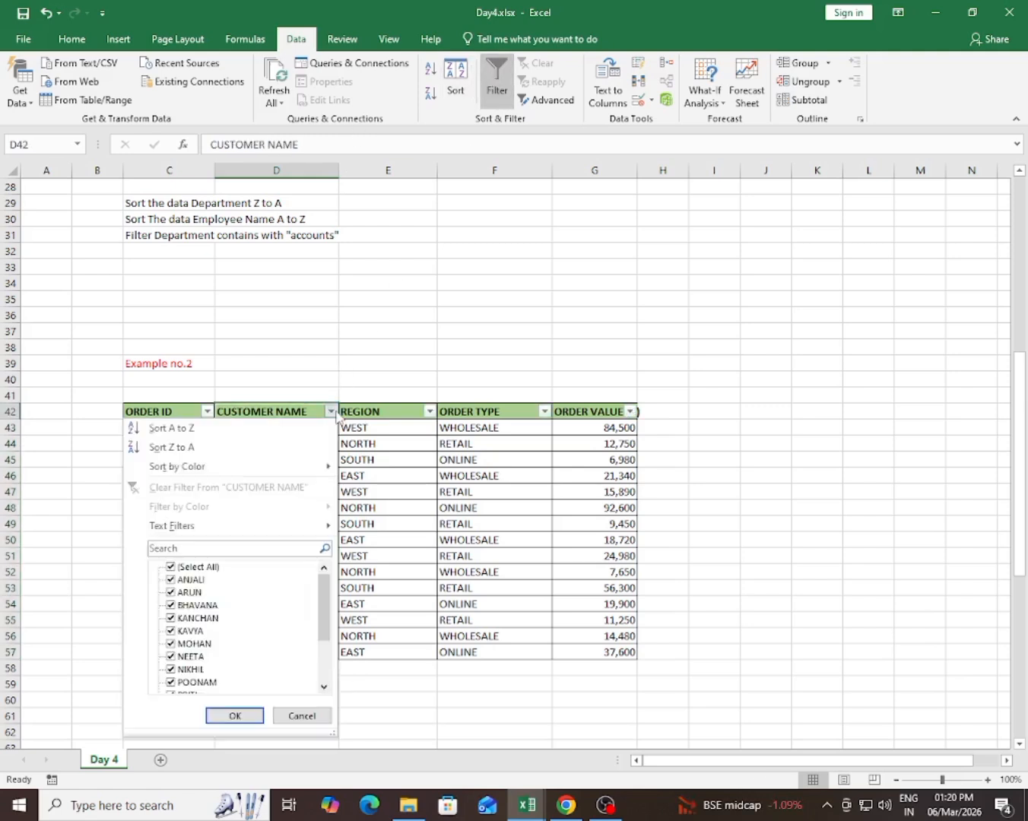
{"action": "mouse_move", "coordinate": [198, 532]}
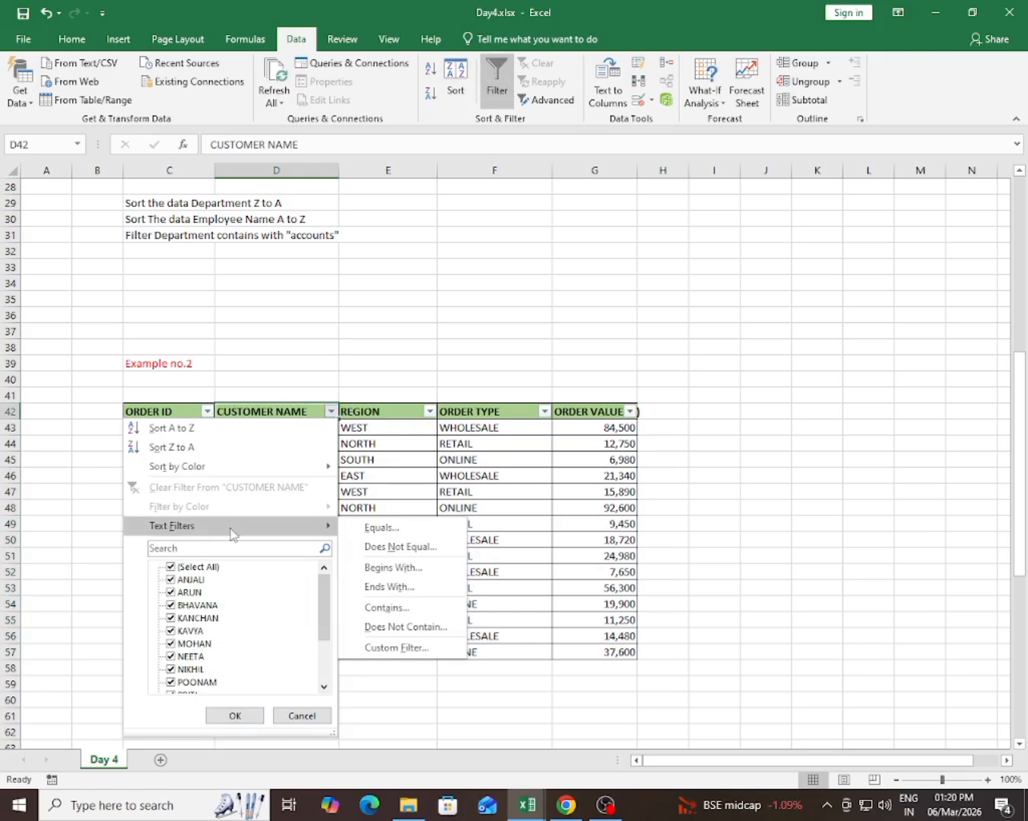
{"action": "left_click", "coordinate": [407, 627]}
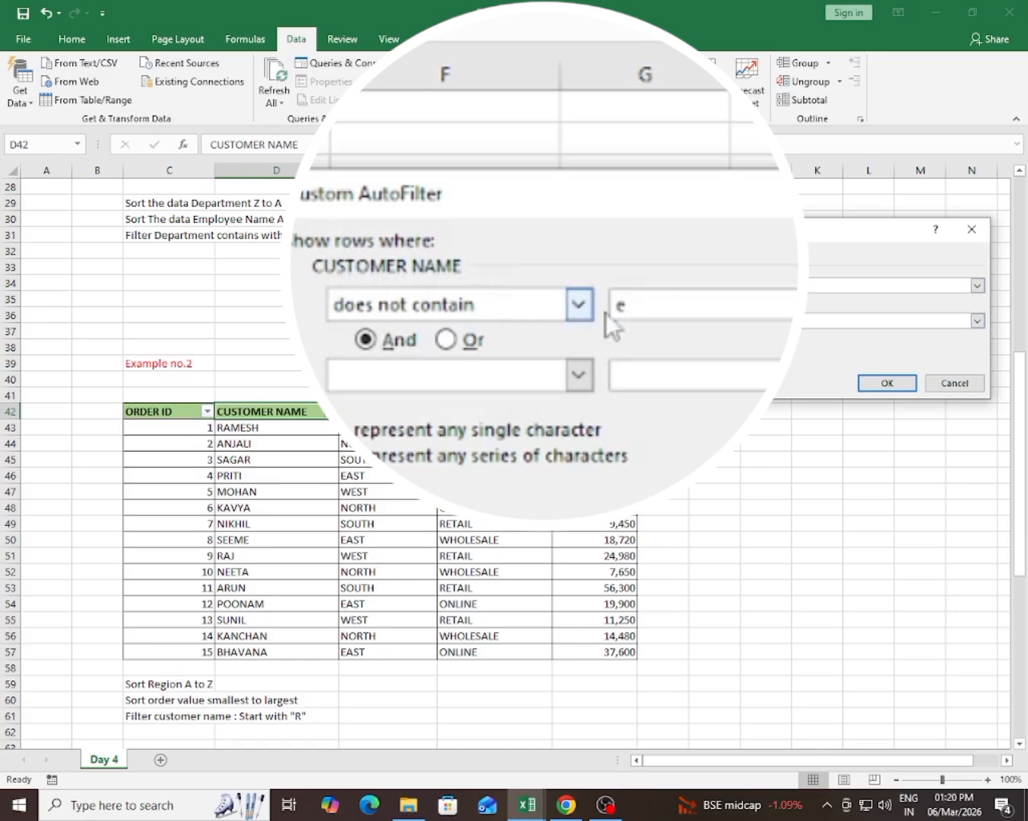
{"action": "left_click", "coordinate": [886, 384]}
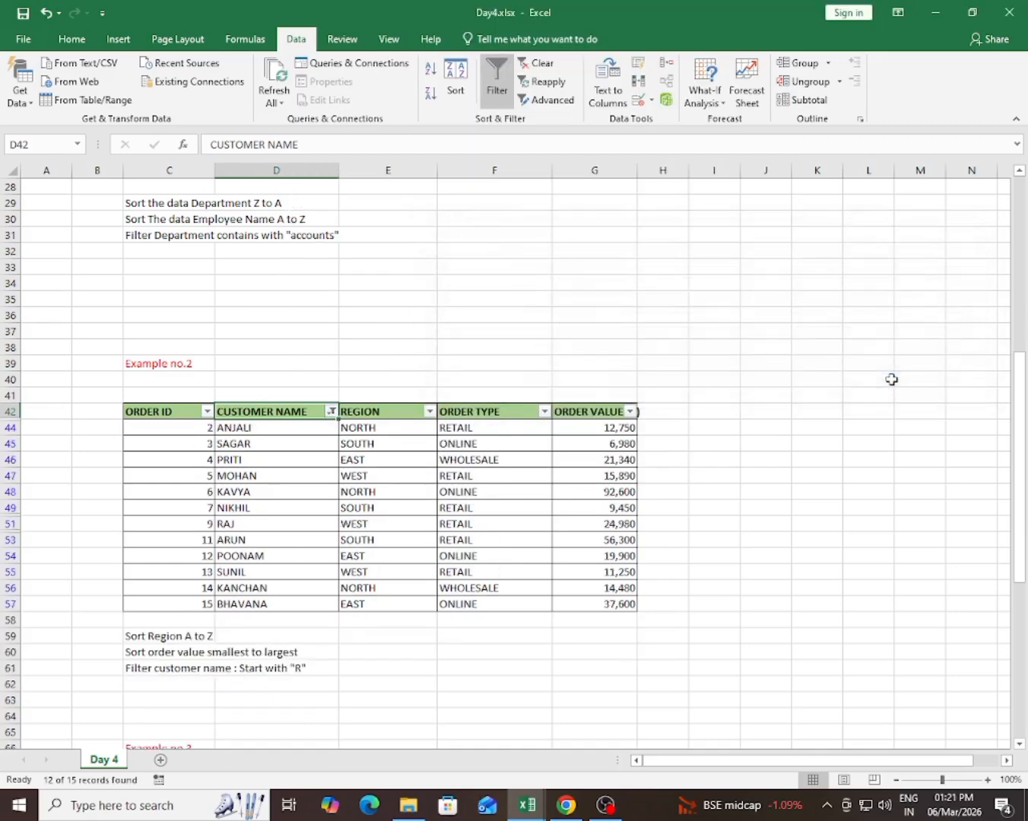
{"action": "left_click_drag", "start_coordinate": [284, 432], "coordinate": [293, 602]}
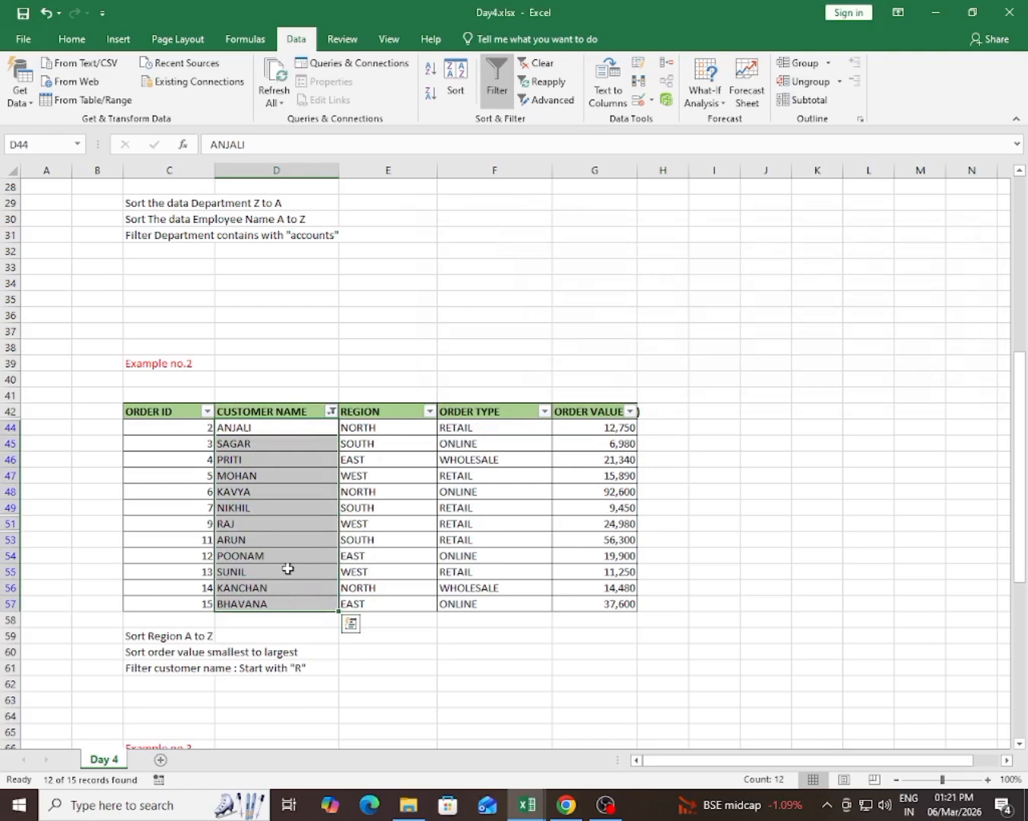
{"action": "left_click", "coordinate": [288, 570]}
Clear the filter from the Customer Name column and check which customer names contain "e"
{"action": "left_click", "coordinate": [329, 411]}
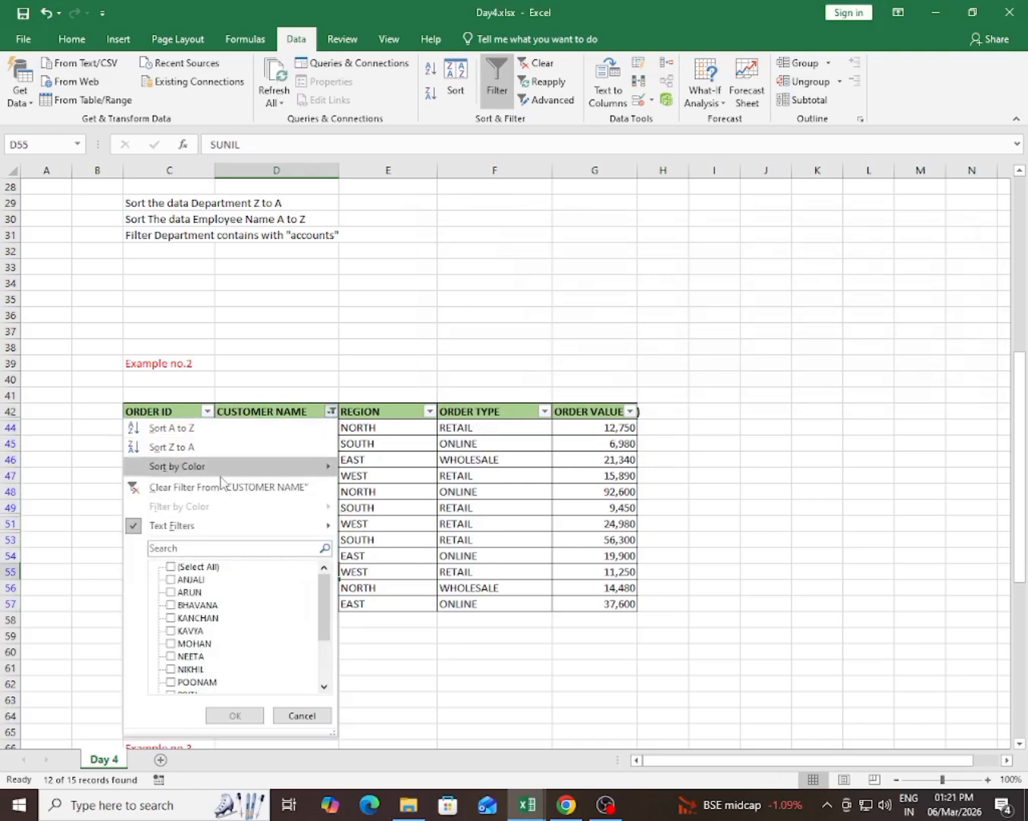
{"action": "left_click", "coordinate": [211, 491]}
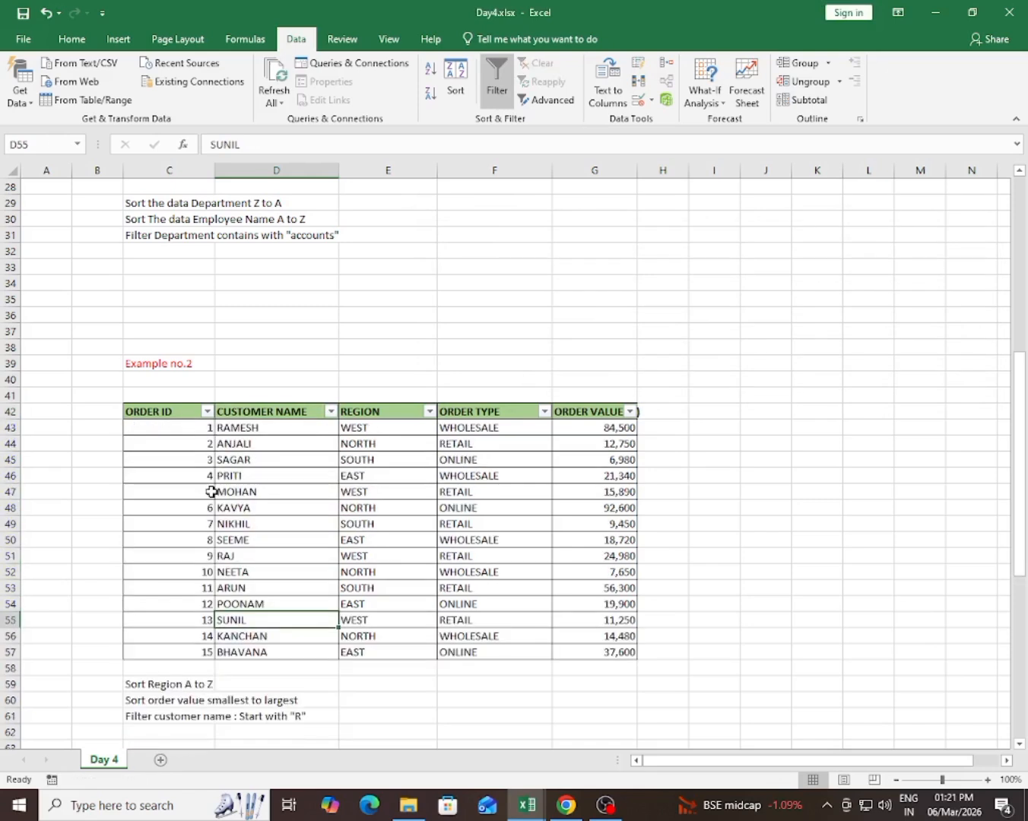
{"action": "left_click", "coordinate": [253, 427]}
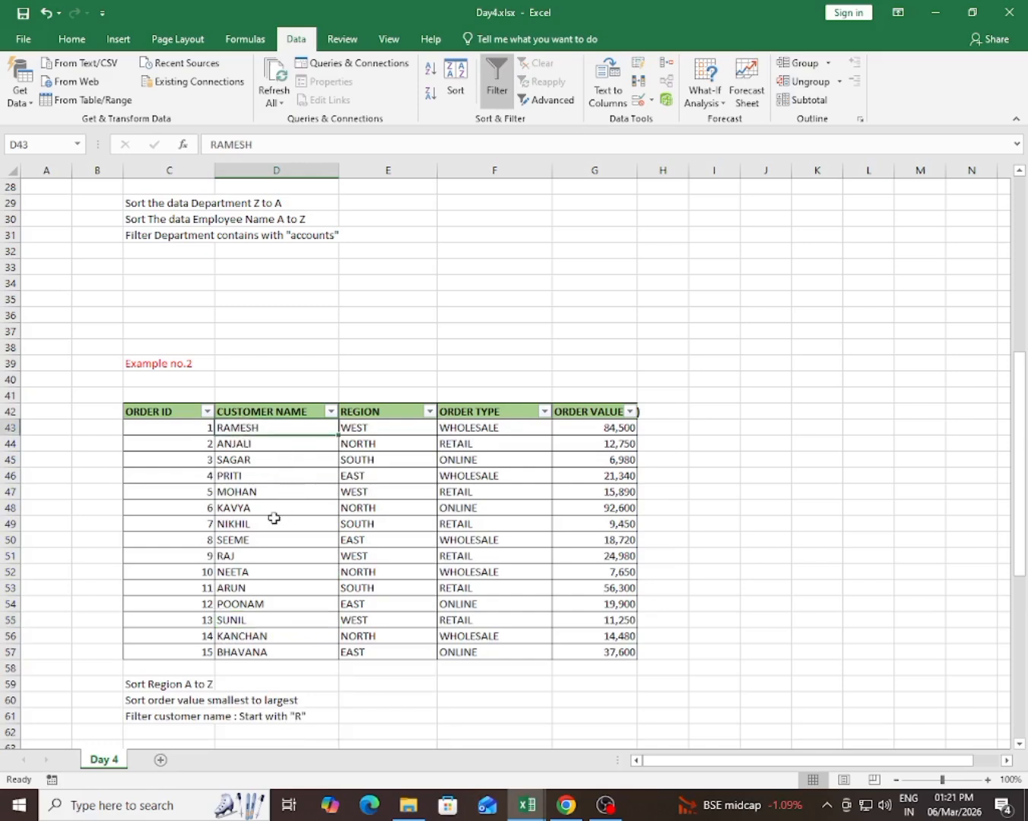
{"action": "left_click", "coordinate": [241, 541]}
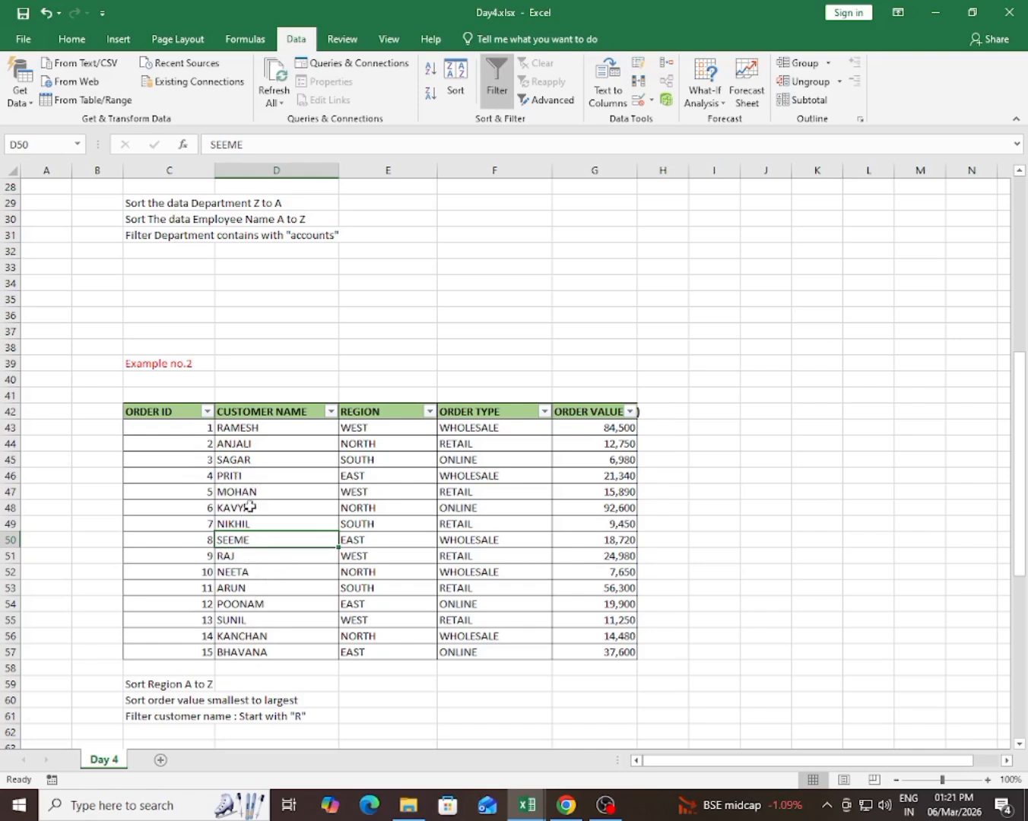
{"action": "left_click", "coordinate": [250, 575]}
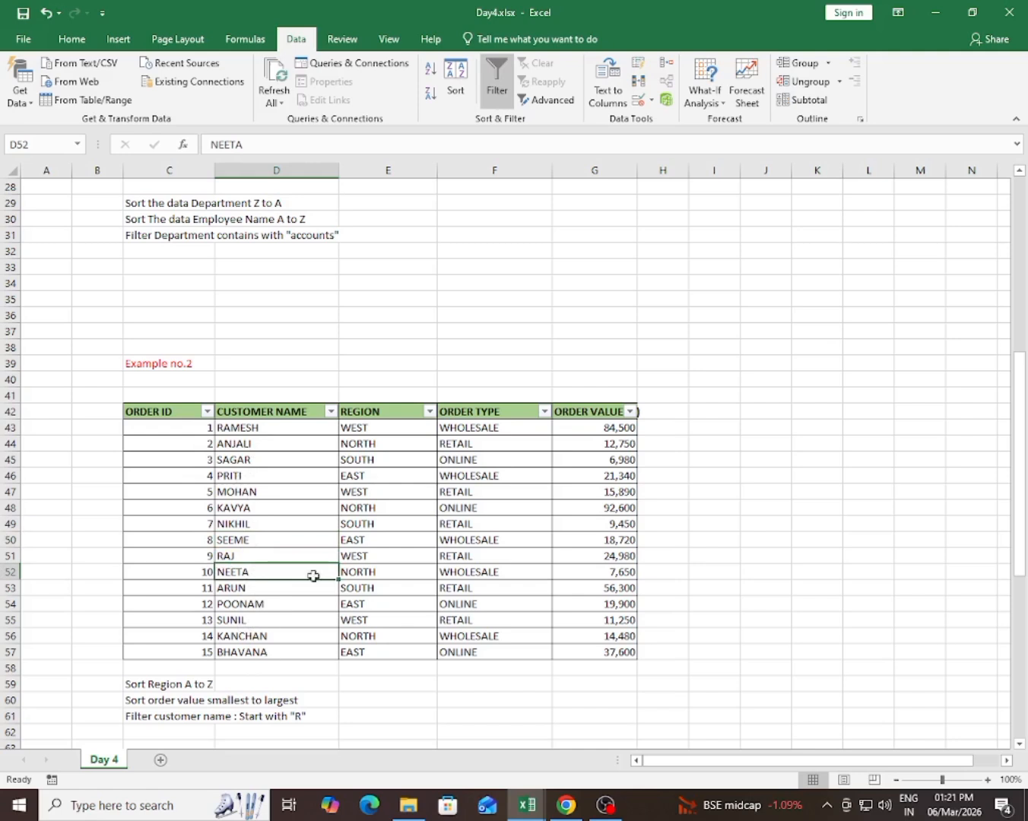
{"action": "left_click", "coordinate": [330, 410]}
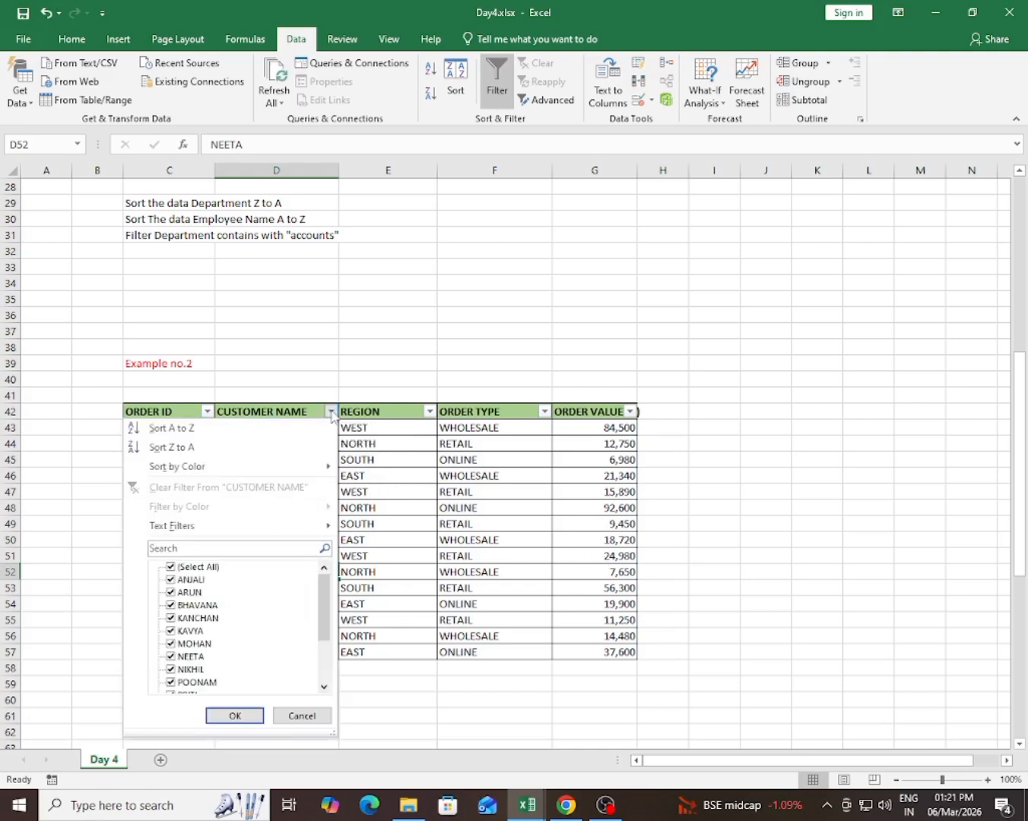
{"action": "mouse_move", "coordinate": [282, 524]}
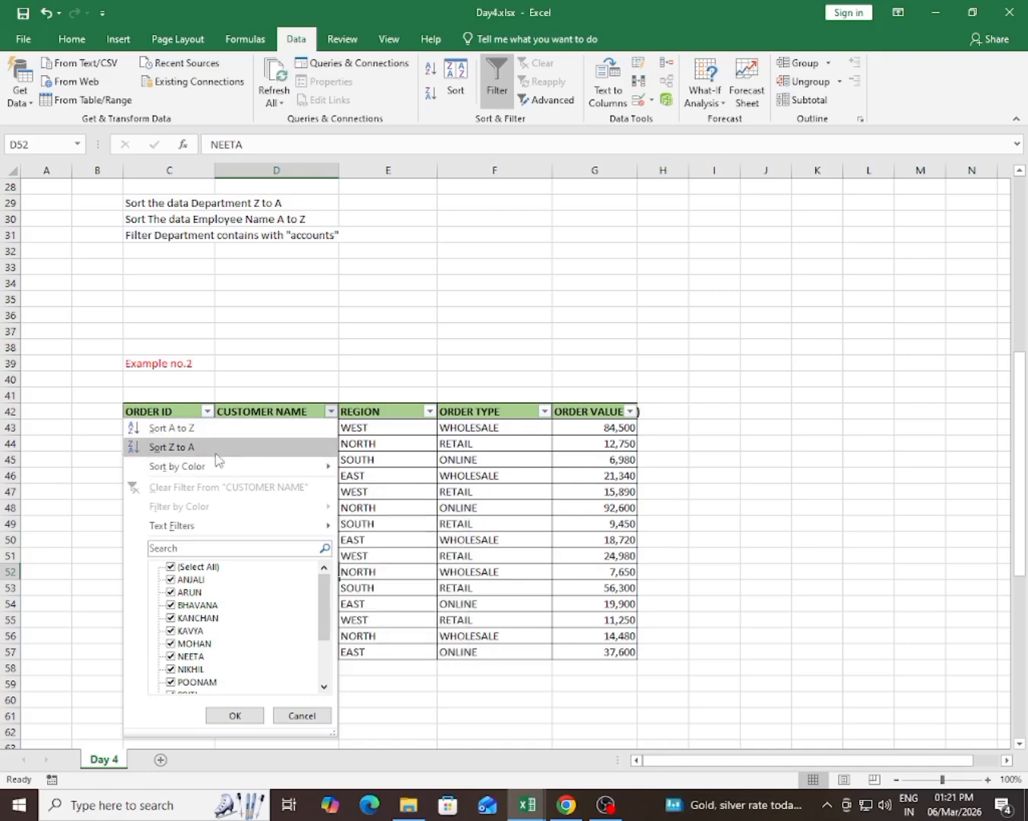
{"action": "left_click", "coordinate": [676, 307]}
Return to the Example no.1 employee table and select the empty cell J13 beside it
{"action": "scroll", "coordinate": [476, 435], "scroll_direction": "up", "scroll_amount": 8}
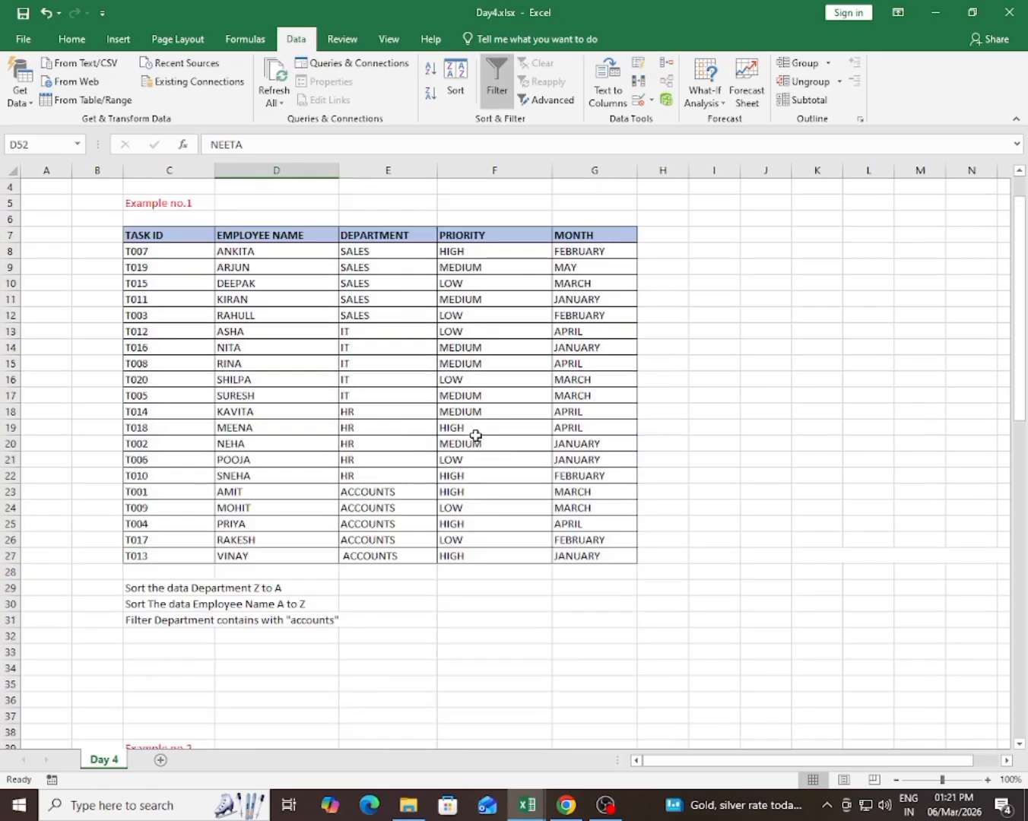
{"action": "scroll", "coordinate": [476, 436], "scroll_direction": "up", "scroll_amount": 1}
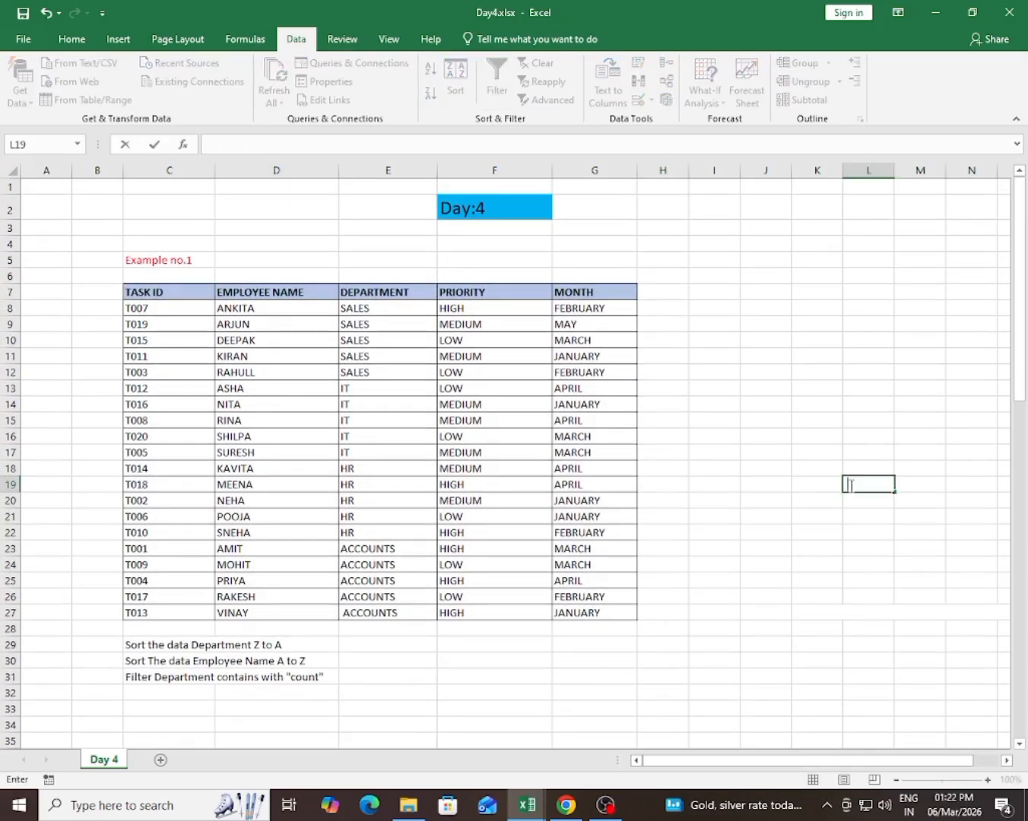
{"action": "left_click", "coordinate": [787, 385]}
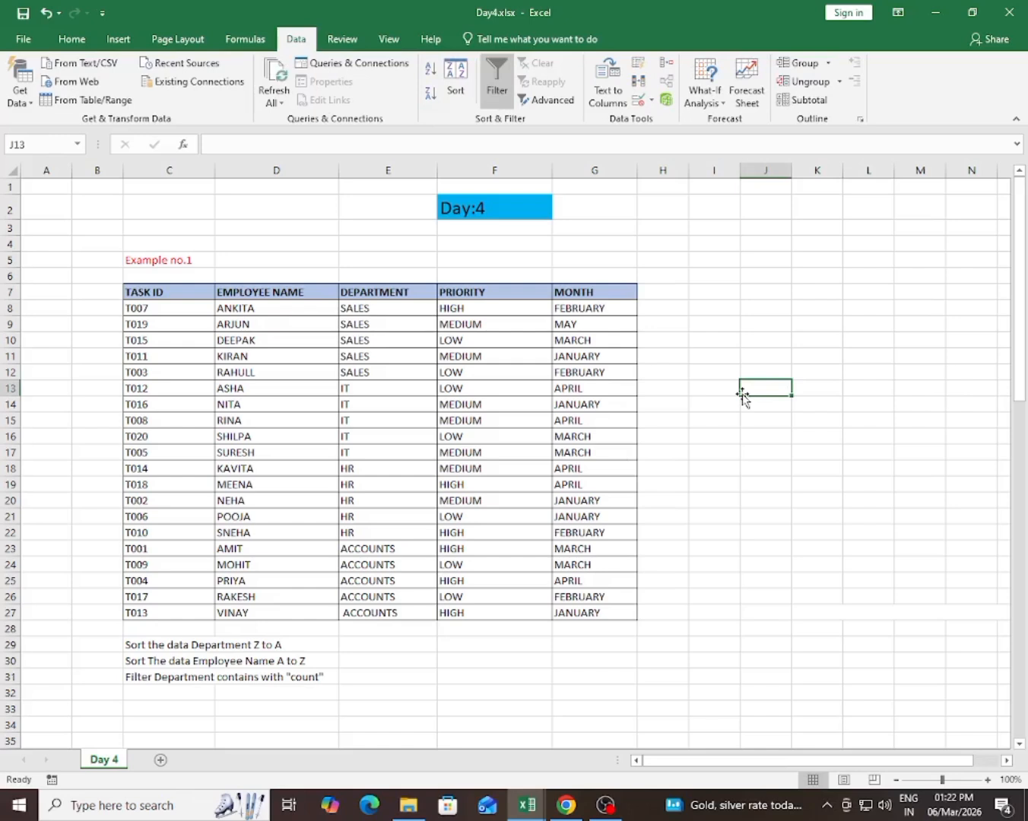